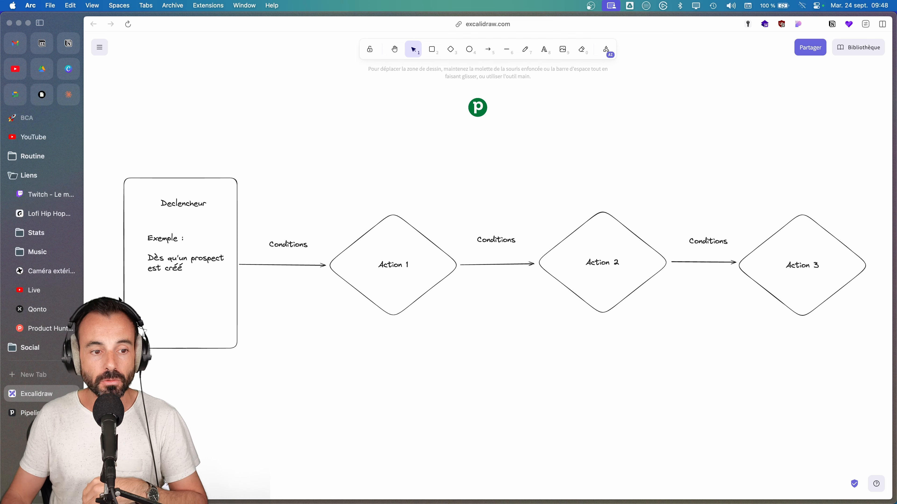
Review the automation diagram from the trigger (Declencheur) through each condition to Action 1, Action 2 and Action 3.
scroll(159, 276, "left", 2)
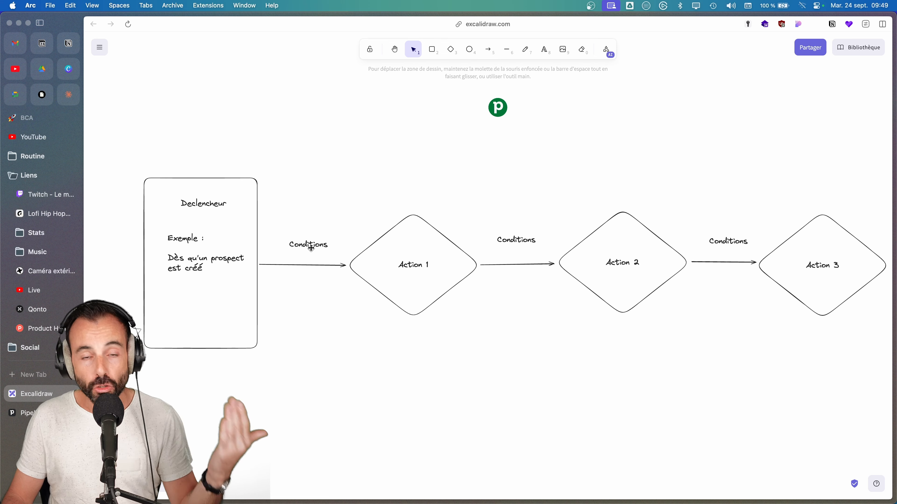
left_click(413, 257)
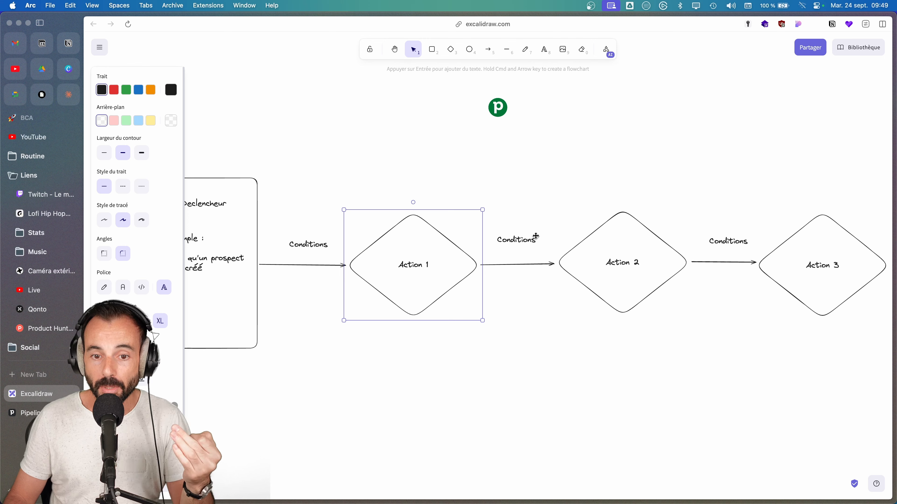
left_click(632, 245)
left_click(628, 248)
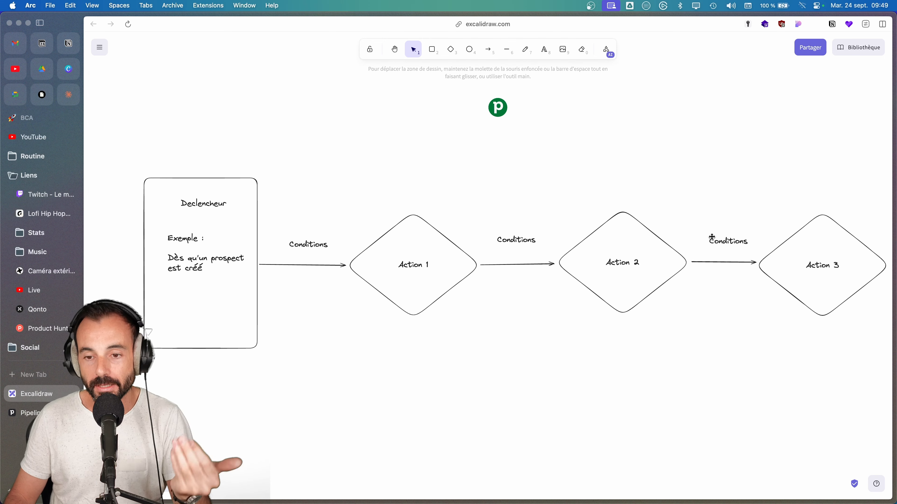
left_click(724, 240)
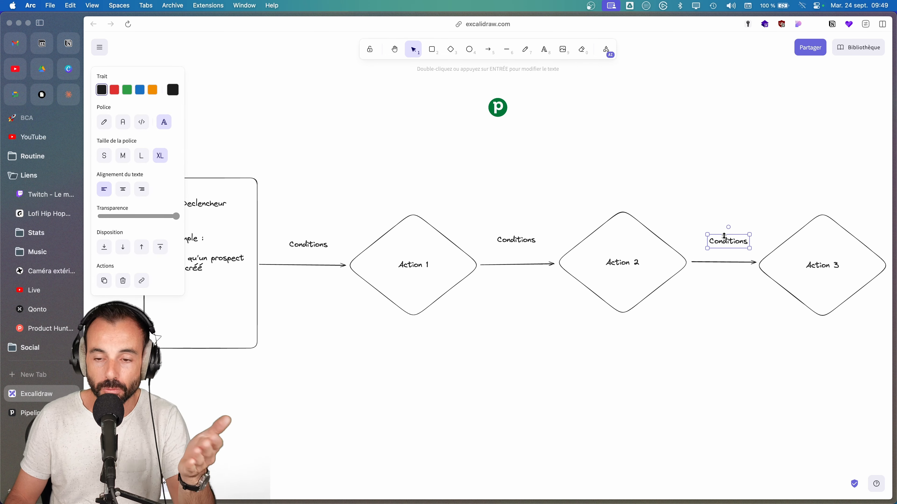
left_click(844, 249)
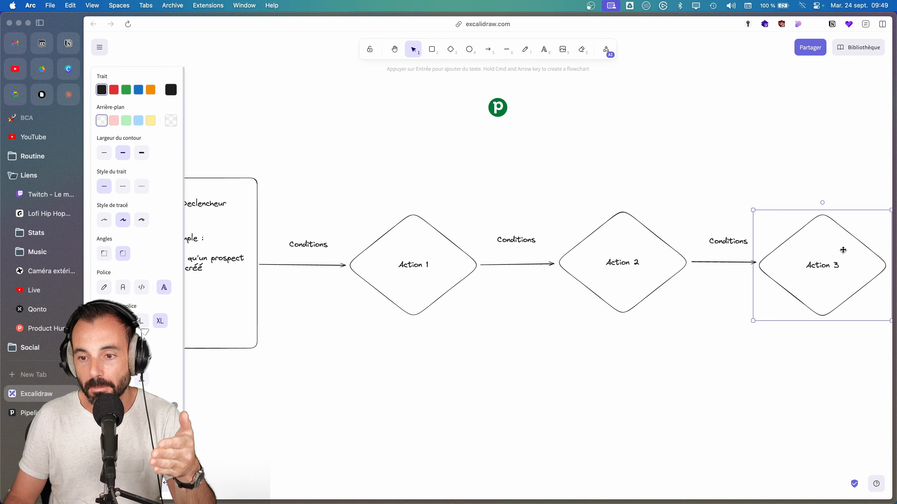
left_click(673, 191)
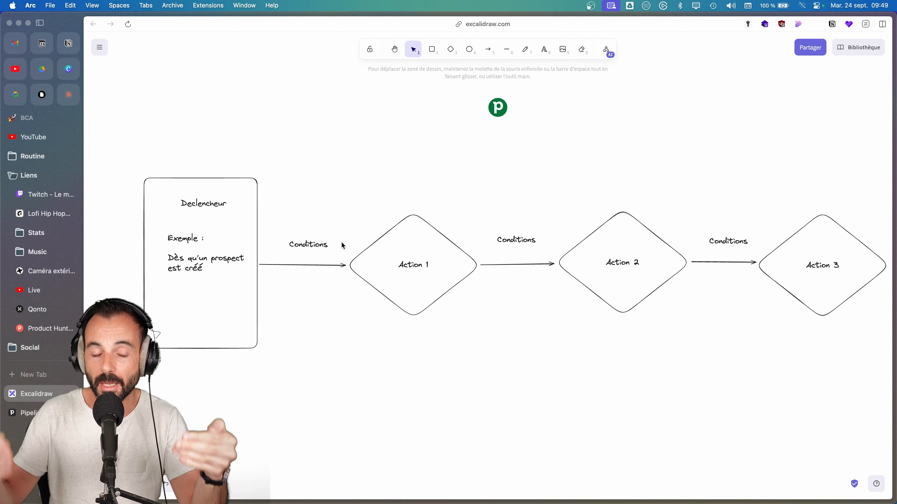
scroll(342, 243, "left", 1)
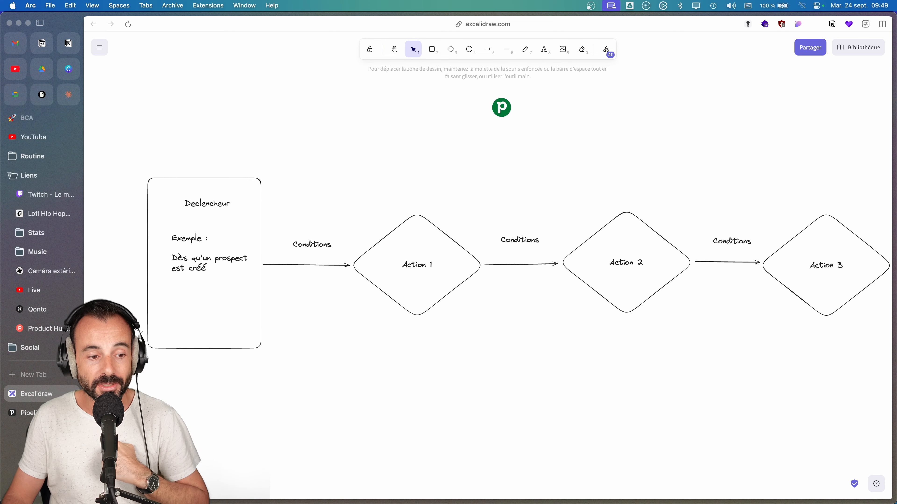
Switch to Pipedrive and open the Automatisations tool.
left_click(52, 412)
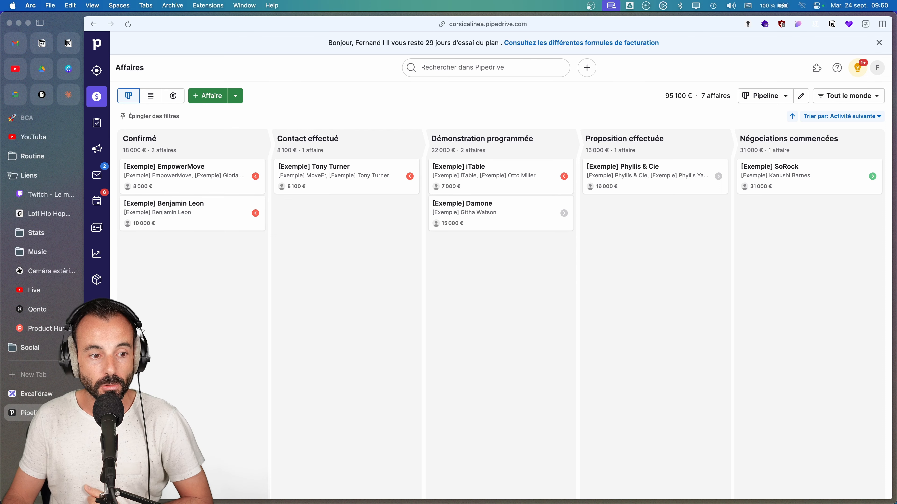
left_click(97, 332)
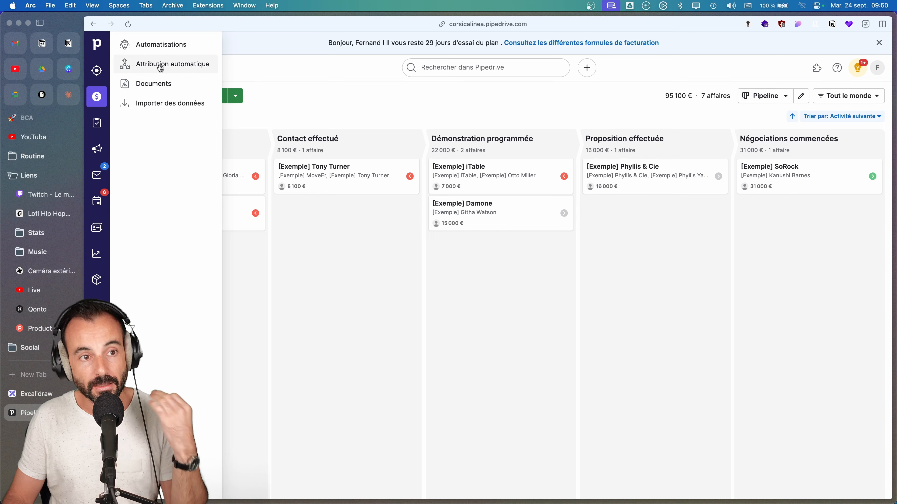
left_click(160, 44)
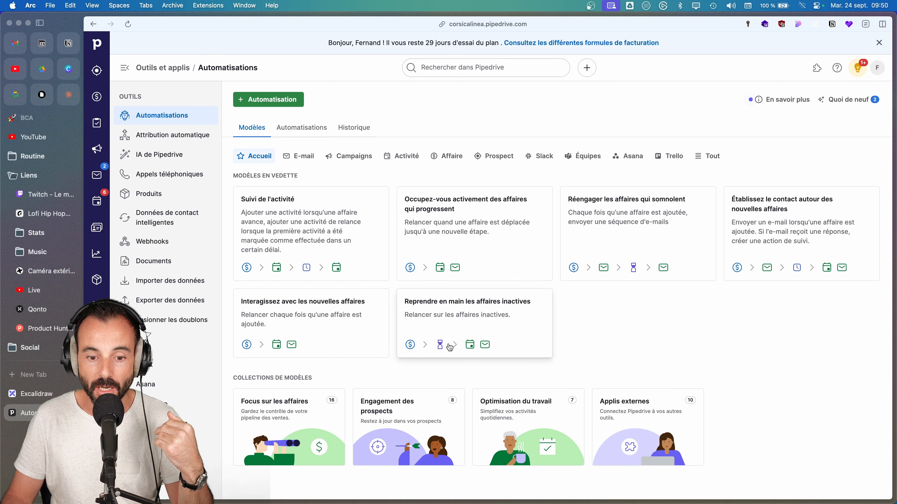
Browse the E-mail automation templates for deals, prospect engagement and work optimisation.
left_click(298, 157)
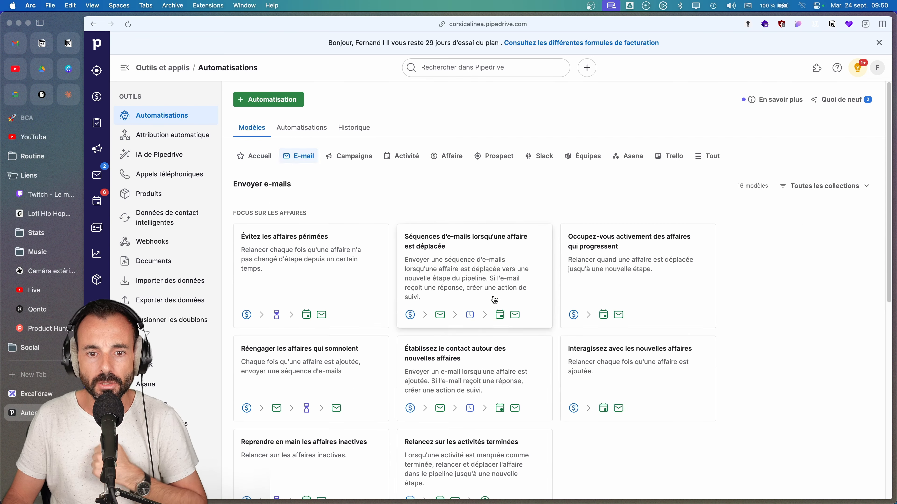
scroll(493, 303, "down", 10)
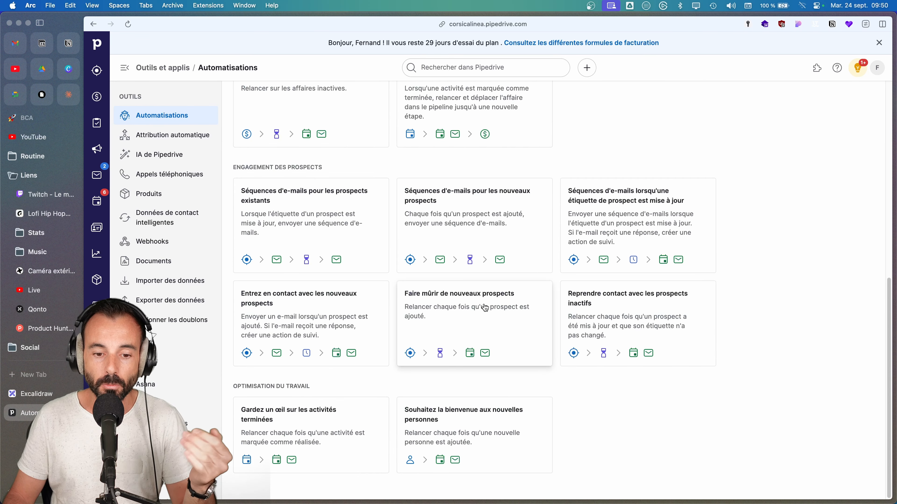
scroll(432, 297, "up", 3)
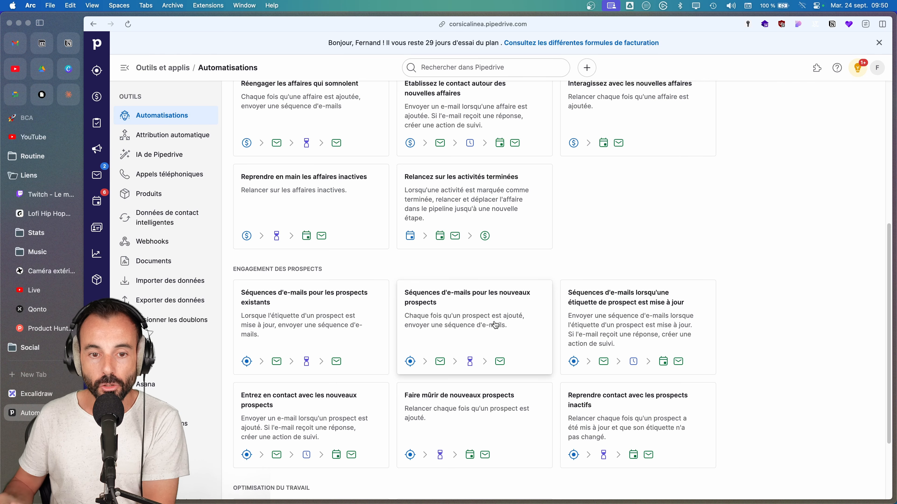
scroll(495, 325, "up", 5)
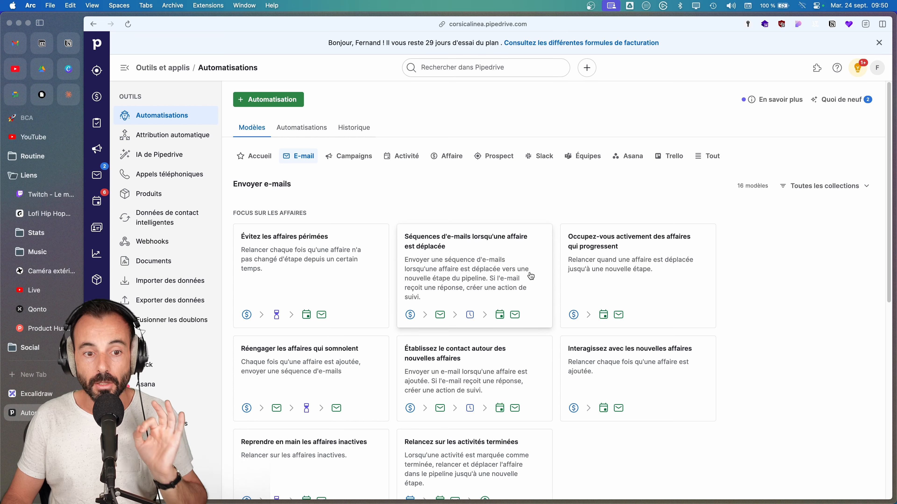
Create a new blank automation in Pipedrive and compare it with the workflow diagram in Excalidraw.
left_click(266, 101)
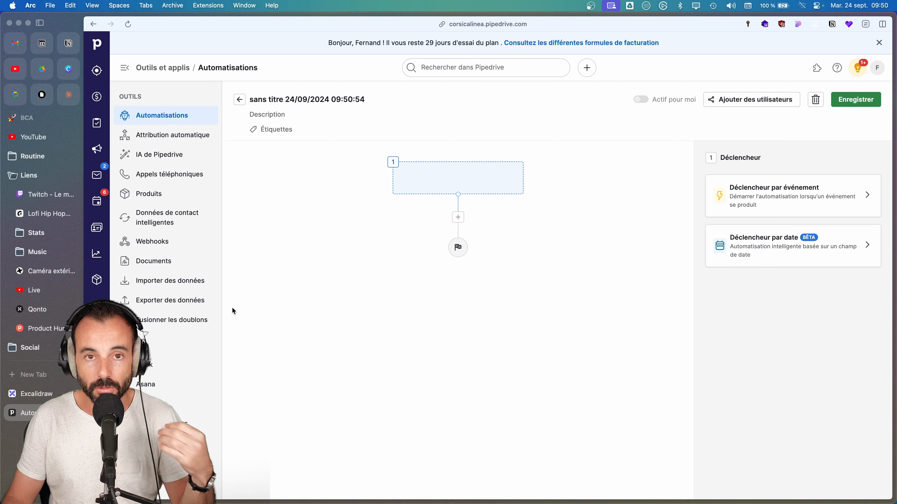
left_click(37, 392)
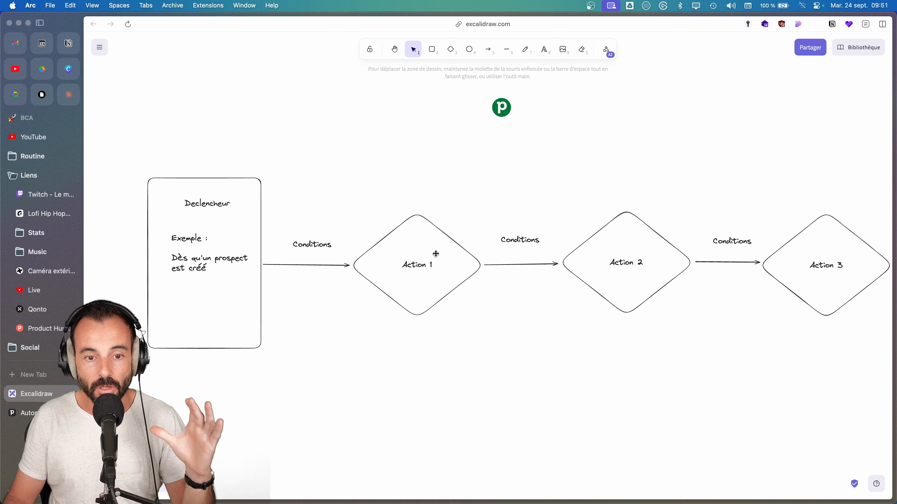
left_click(23, 413)
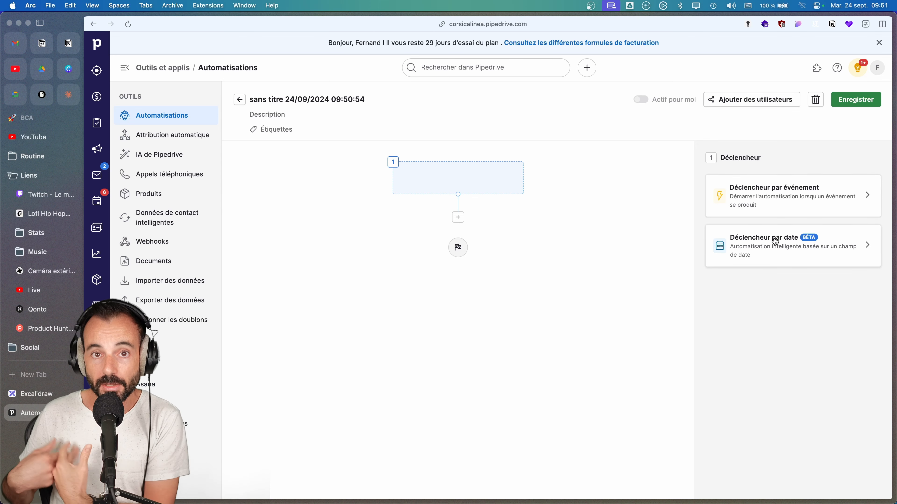
Examine the elements offered by event-based and date-based triggers, including the events available for Prospect.
left_click(784, 197)
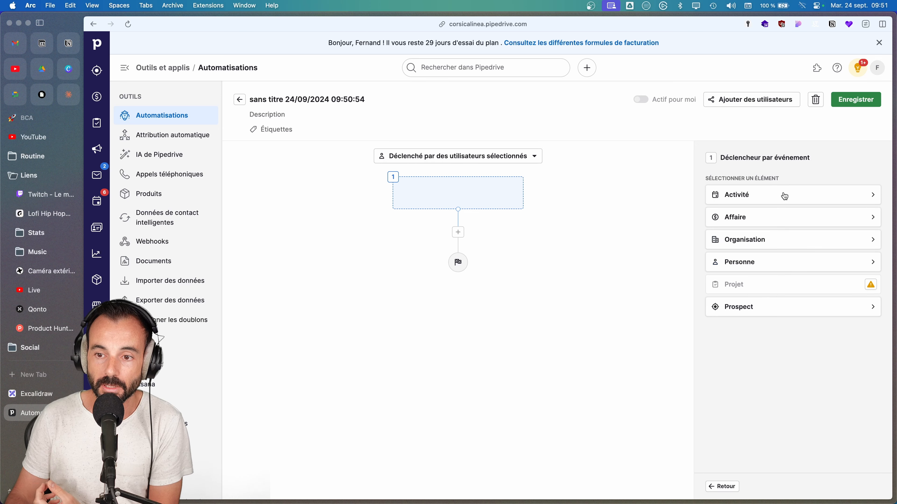
left_click(778, 308)
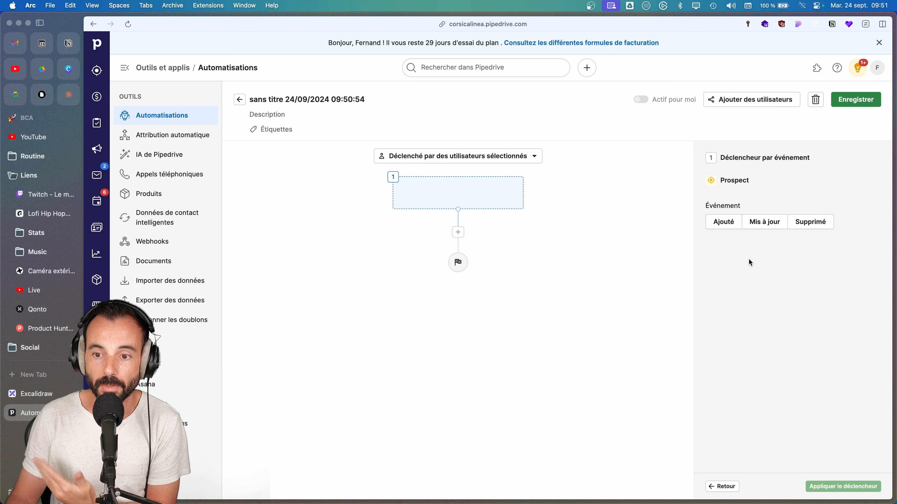
left_click(725, 487)
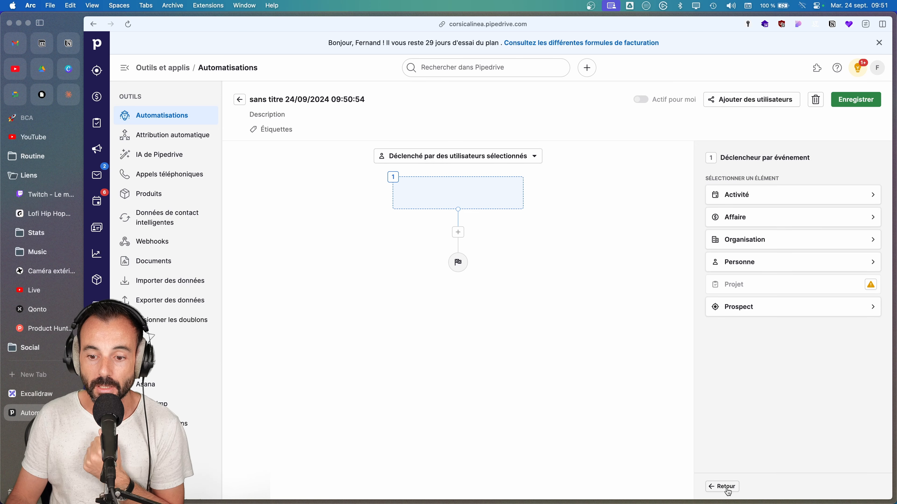
left_click(725, 487)
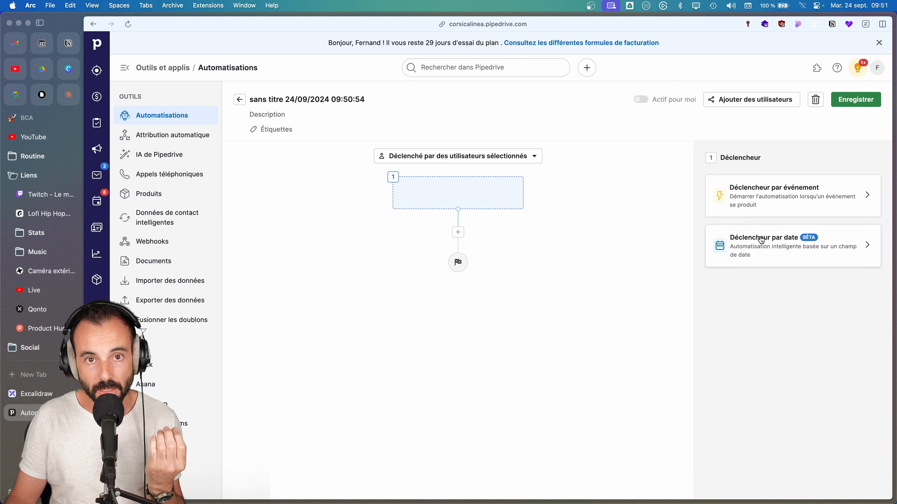
left_click(784, 253)
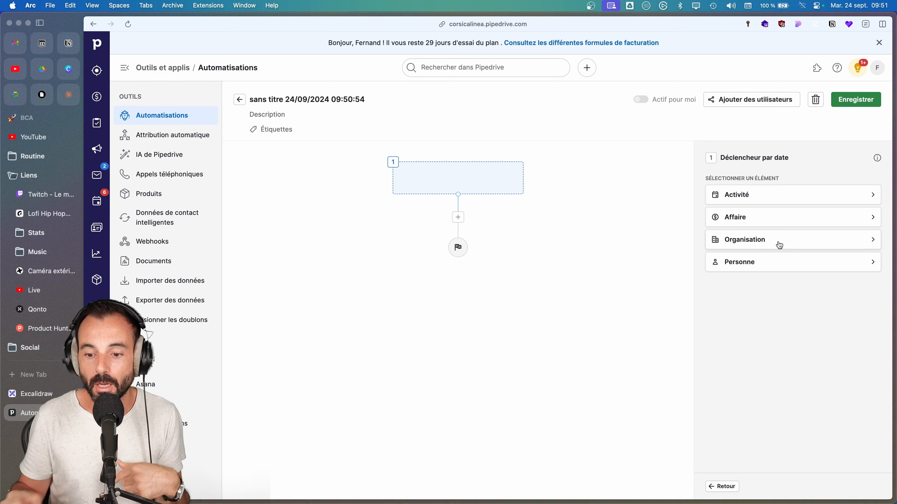
left_click(723, 488)
Apply an event-based trigger that starts the automation when a Prospect is added (Ajouté), following the diagram's example.
left_click(750, 201)
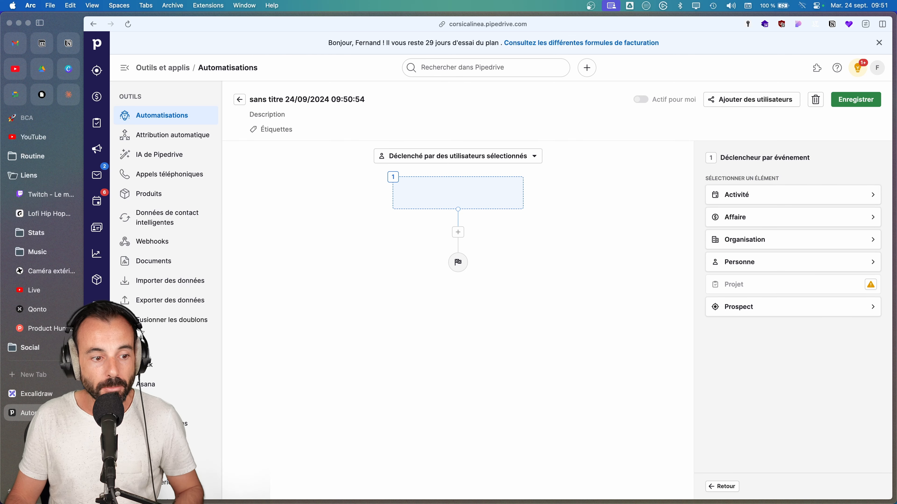
left_click(33, 399)
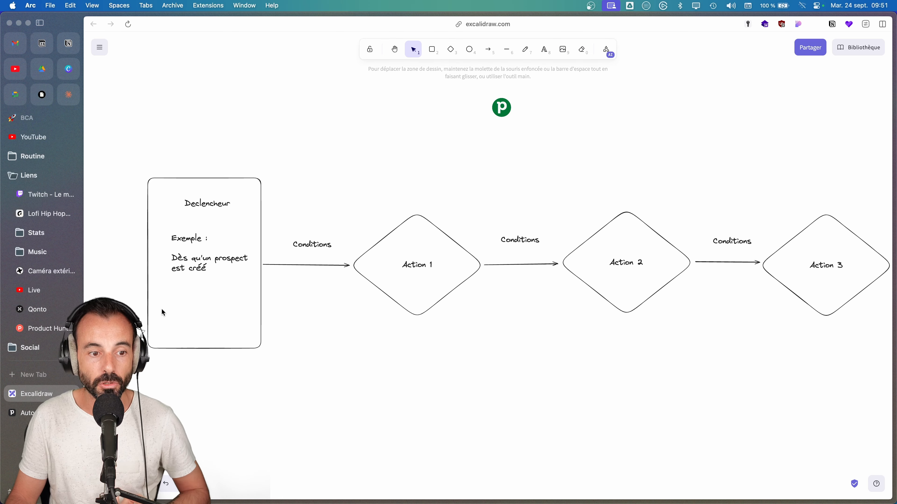
left_click(31, 414)
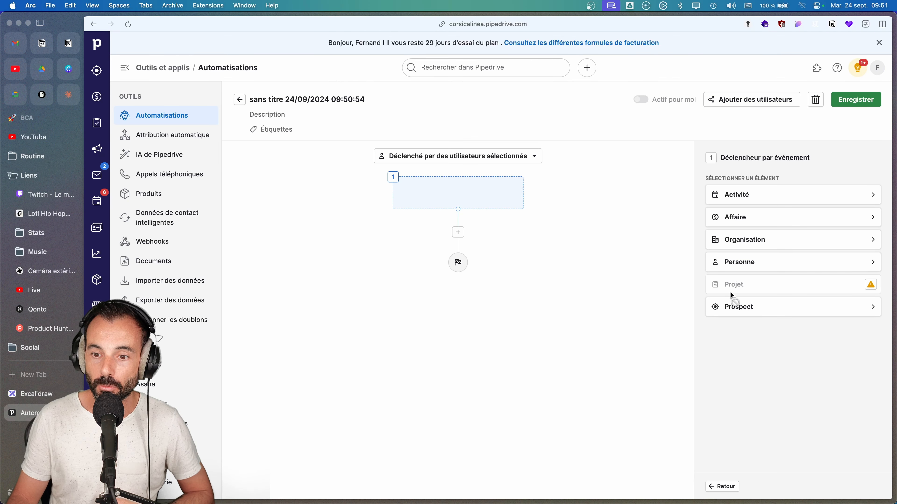
left_click(737, 305)
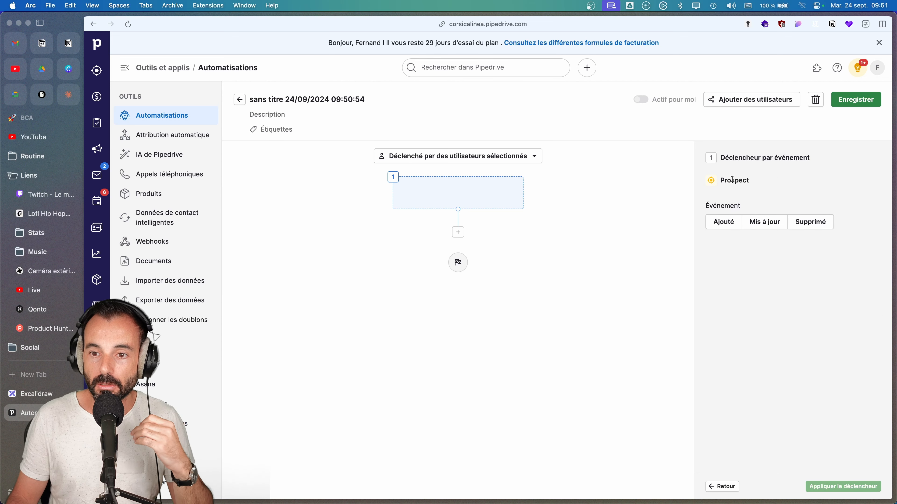
left_click(724, 222)
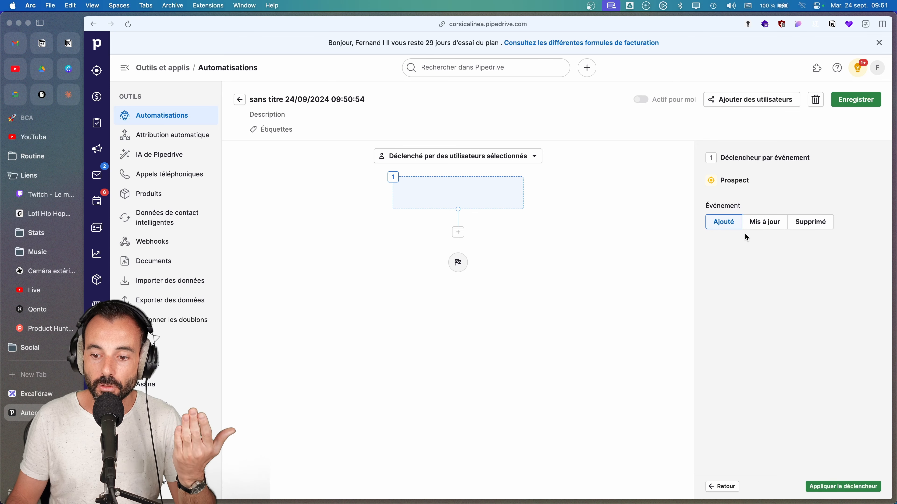
left_click(860, 486)
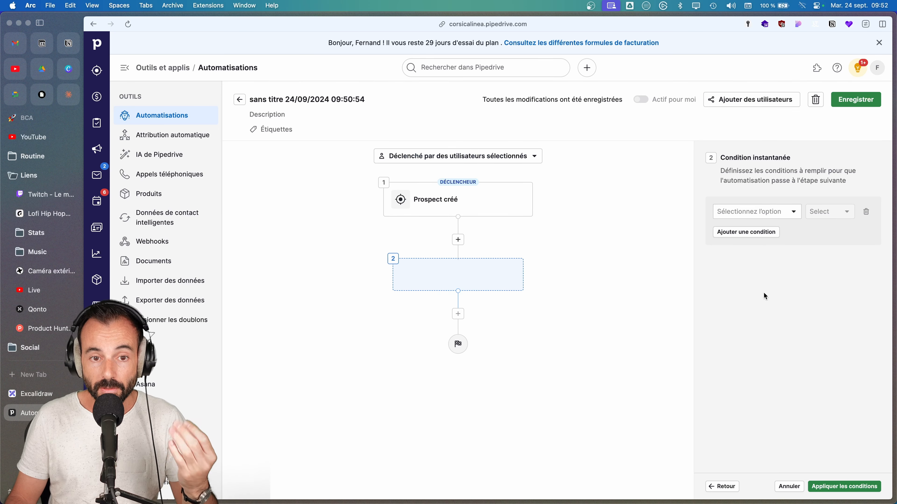
Examine the prospect fields available for the instant condition in step 2, without choosing one.
left_click(761, 212)
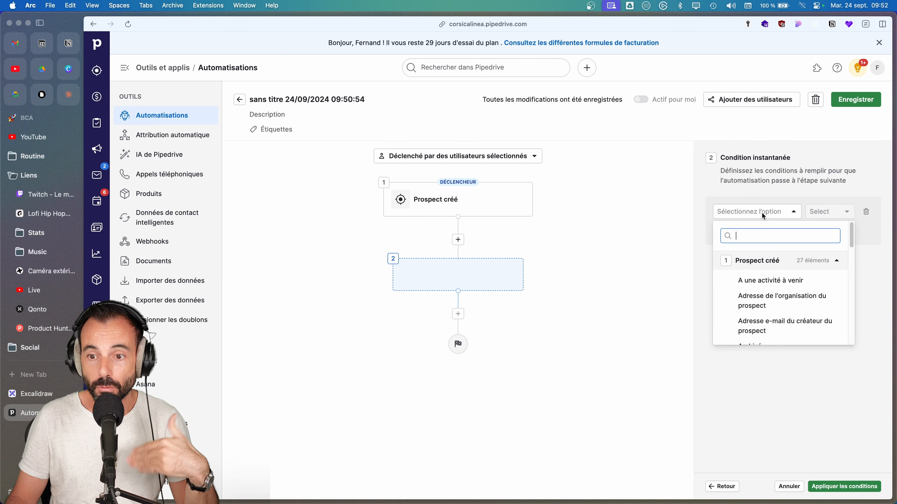
scroll(779, 272, "down", 2)
scroll(778, 272, "down", 2)
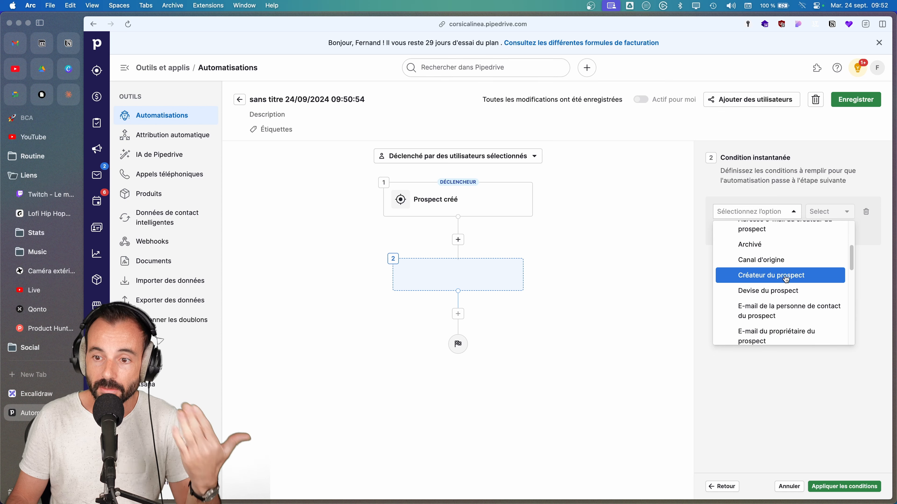
scroll(783, 277, "down", 2)
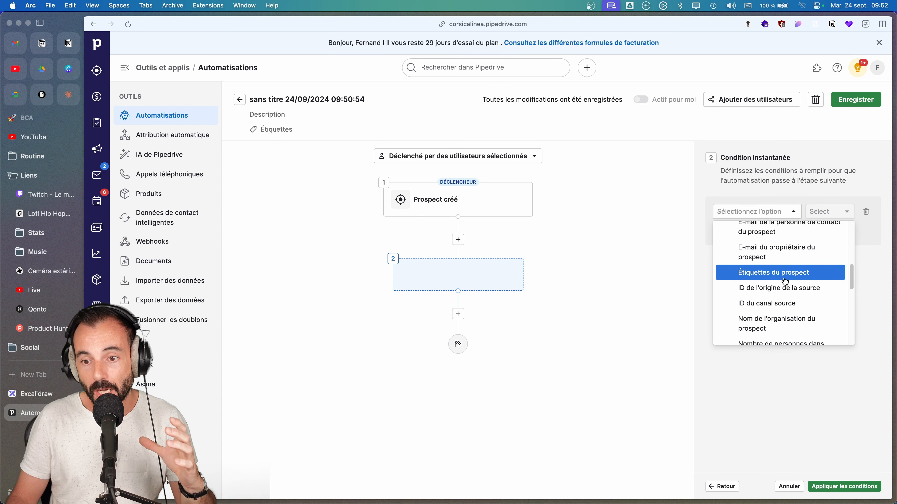
left_click(782, 189)
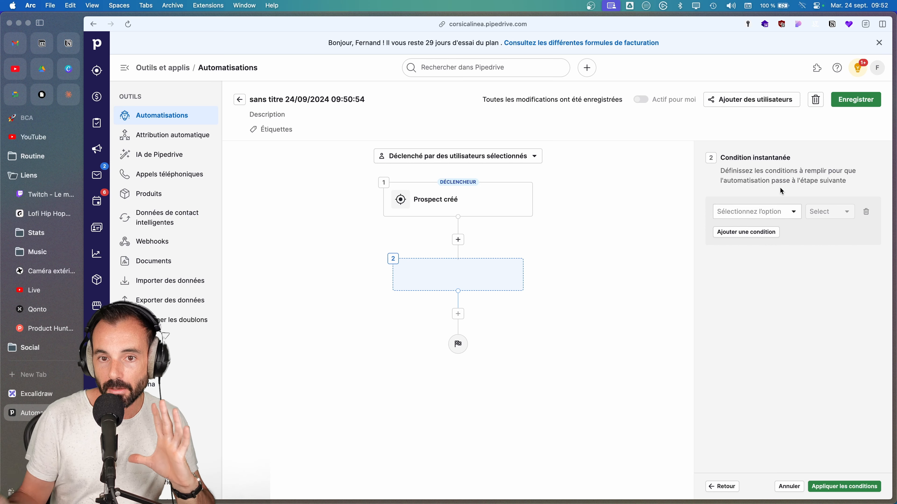
left_click(764, 215)
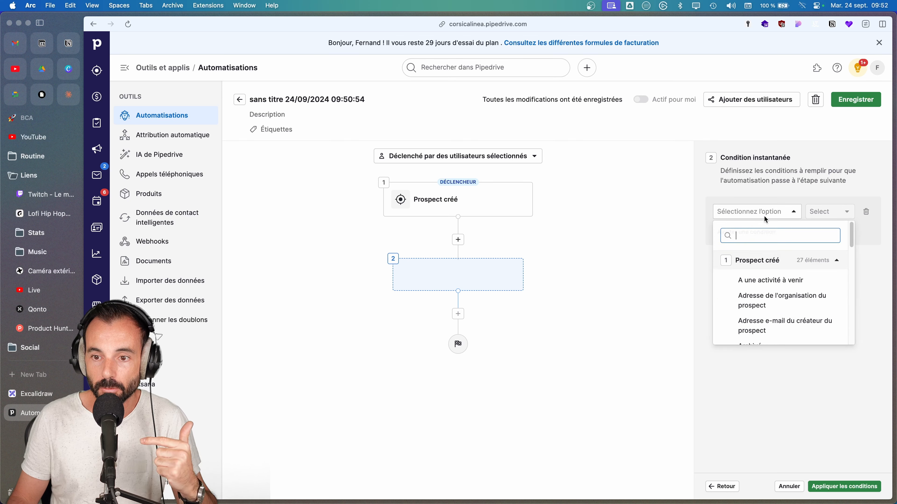
scroll(790, 307, "down", 6)
scroll(790, 307, "up", 3)
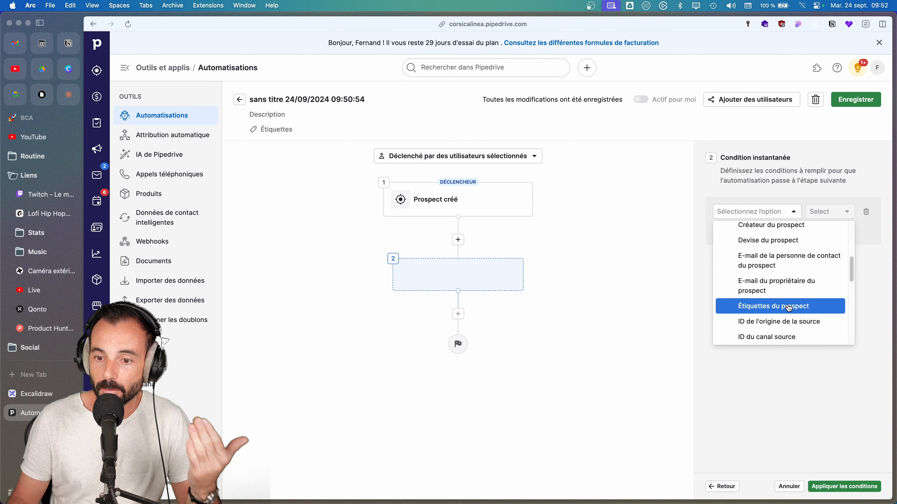
left_click(763, 196)
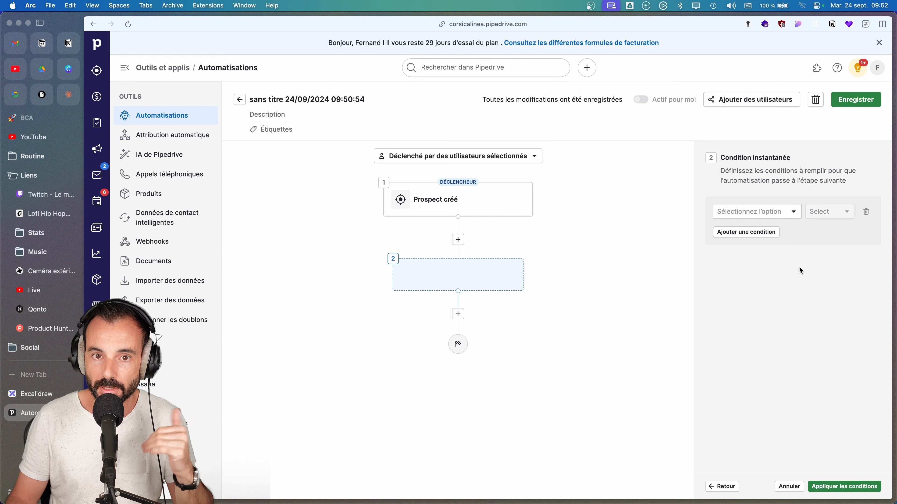
Leave the instant condition setup and review the Conditions link leading to Action 1 in the Excalidraw diagram.
left_click(724, 489)
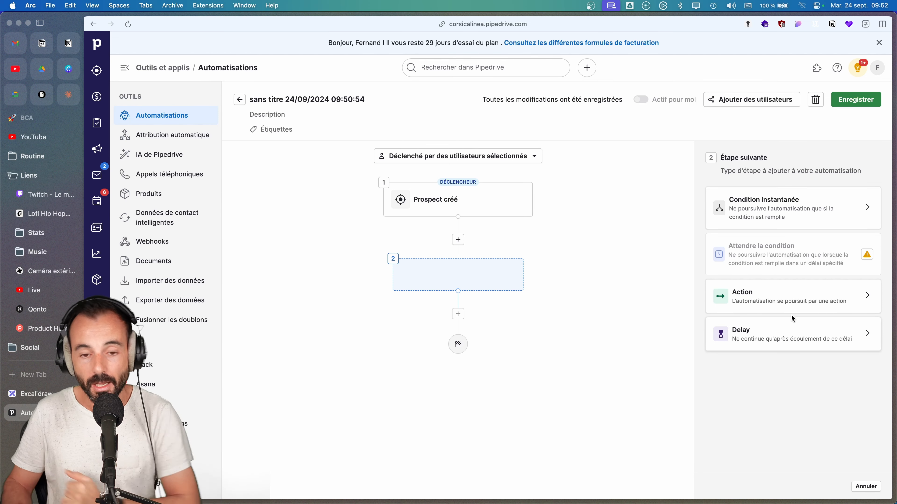
left_click(32, 393)
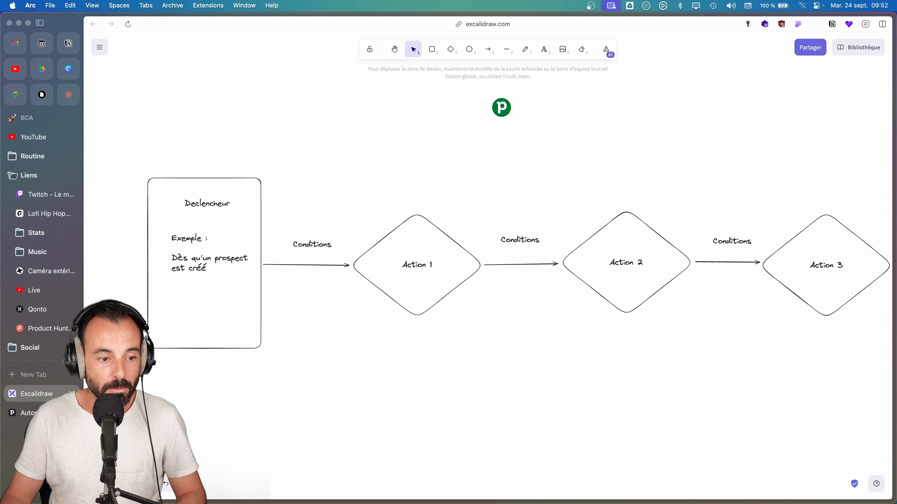
left_click(297, 243)
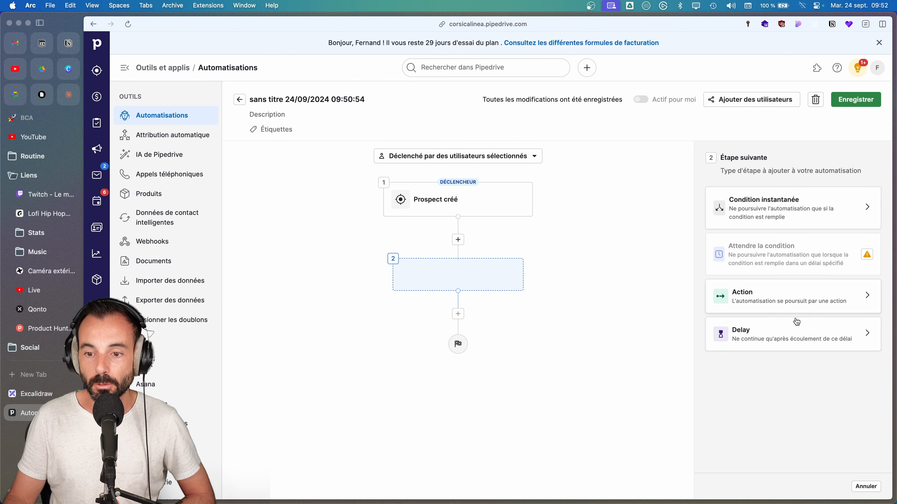
In the Pipedrive automation, apply a 15-minute delay (15 minutes) as step 2, with the option to ignore weekends left off.
left_click(795, 332)
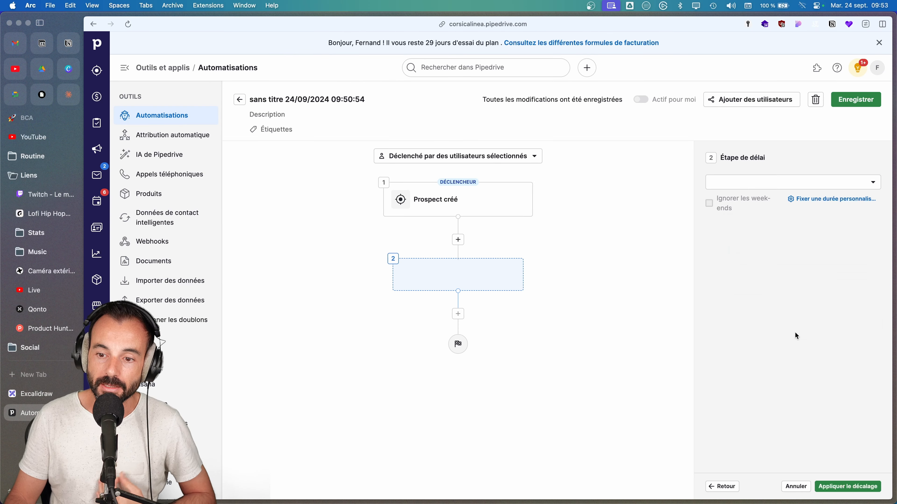
left_click(788, 184)
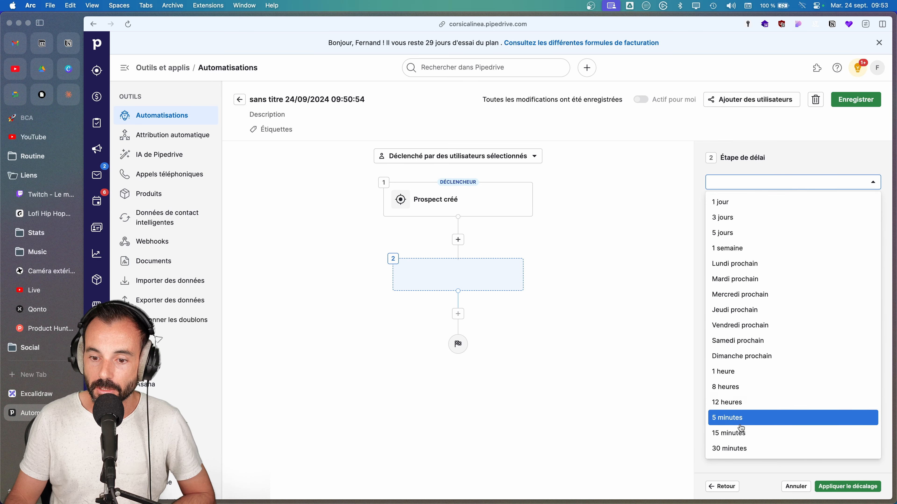
left_click(743, 433)
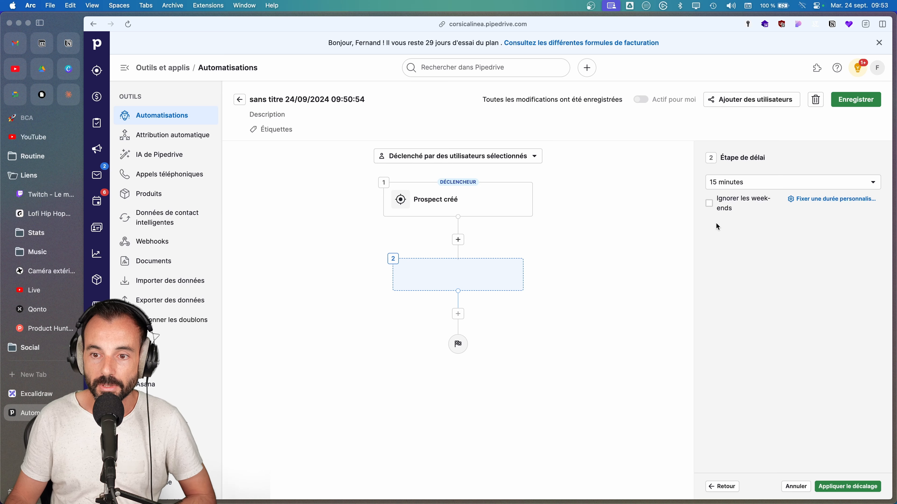
left_click(710, 204)
left_click(710, 204)
left_click(710, 204)
left_click(711, 208)
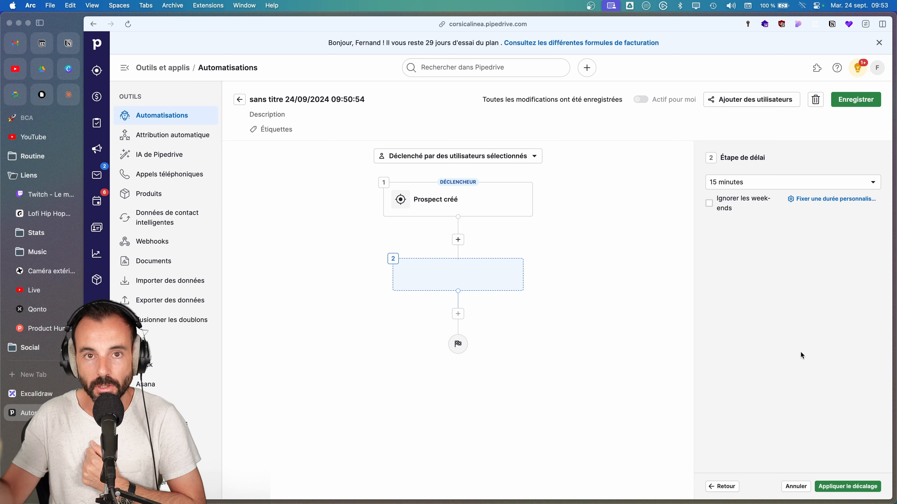
left_click(845, 486)
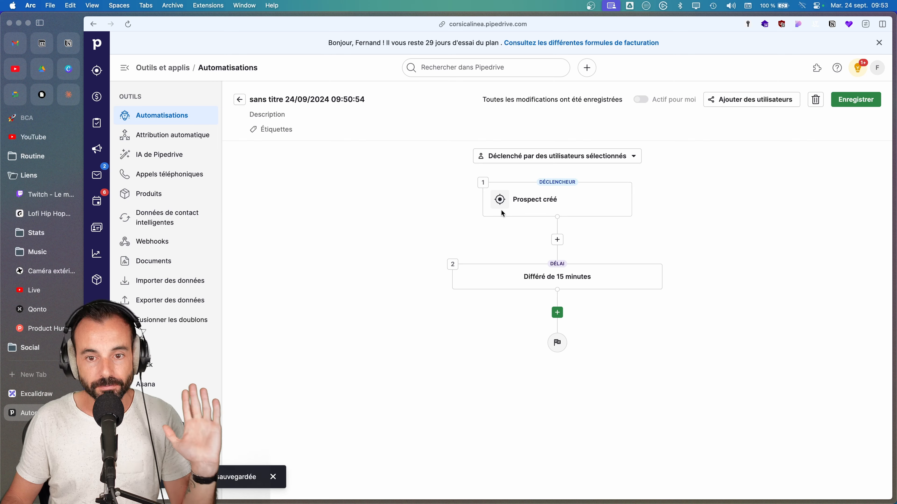
Switch to the Excalidraw diagram to review the trigger, the first Conditions link and Action 1, and return to the Pipedrive automation.
left_click(47, 397)
left_click(303, 204)
left_click(228, 199)
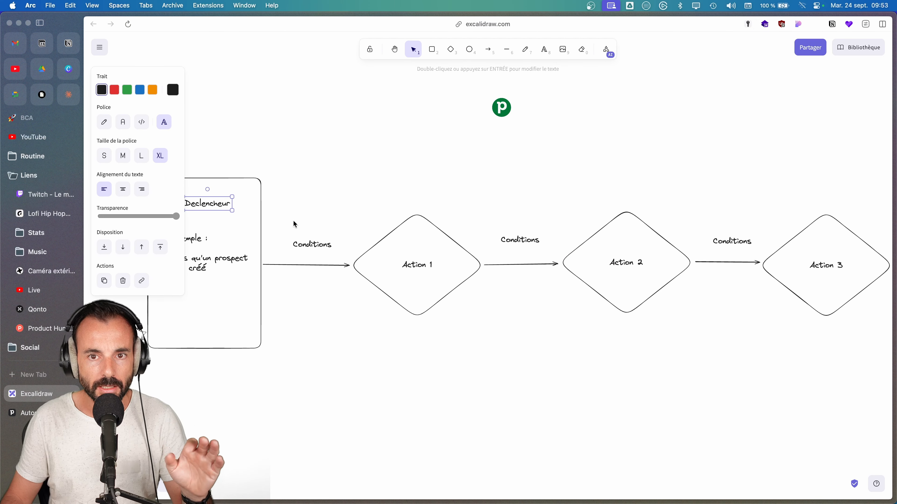
left_click(304, 241)
left_click(413, 266)
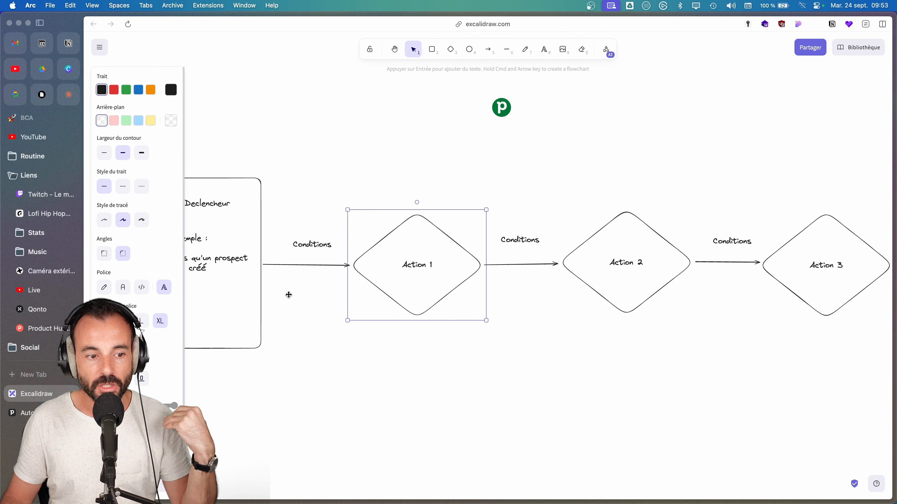
left_click(43, 413)
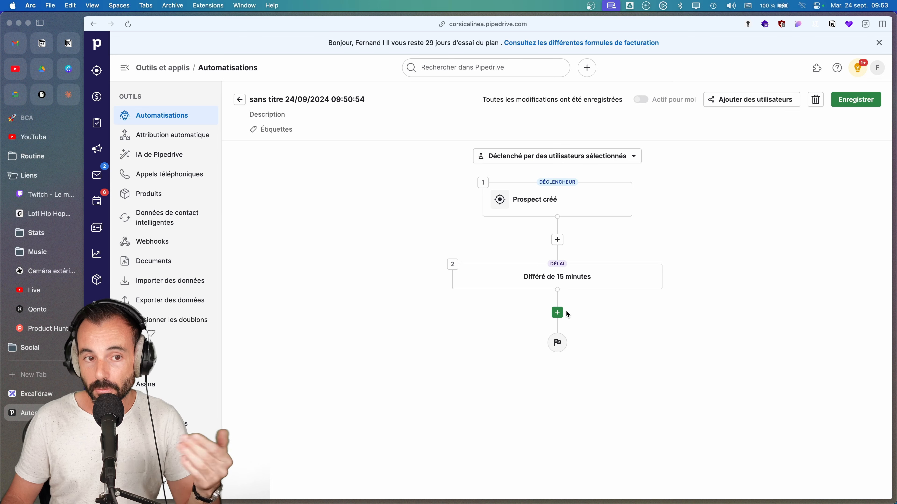
Add an action as step 3 after the delay, choosing Envoyer un e-mail from the E-mail category rather than the template-based variant.
left_click(557, 312)
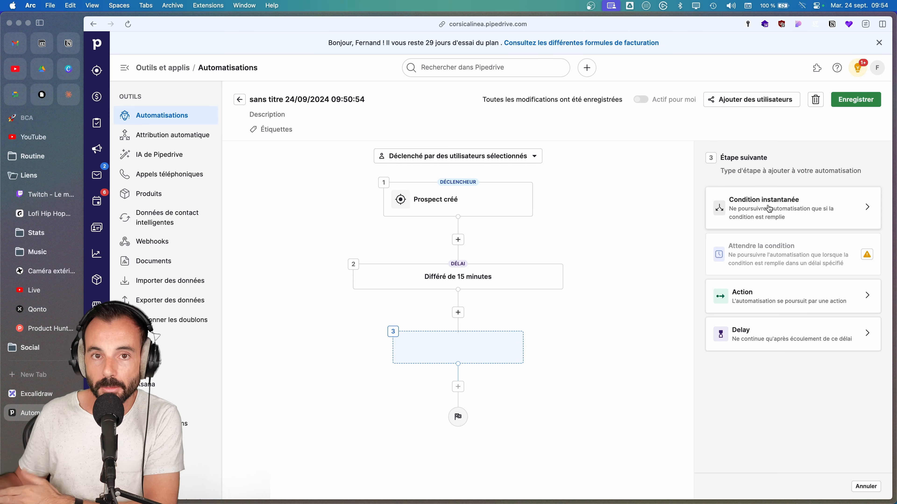
left_click(762, 303)
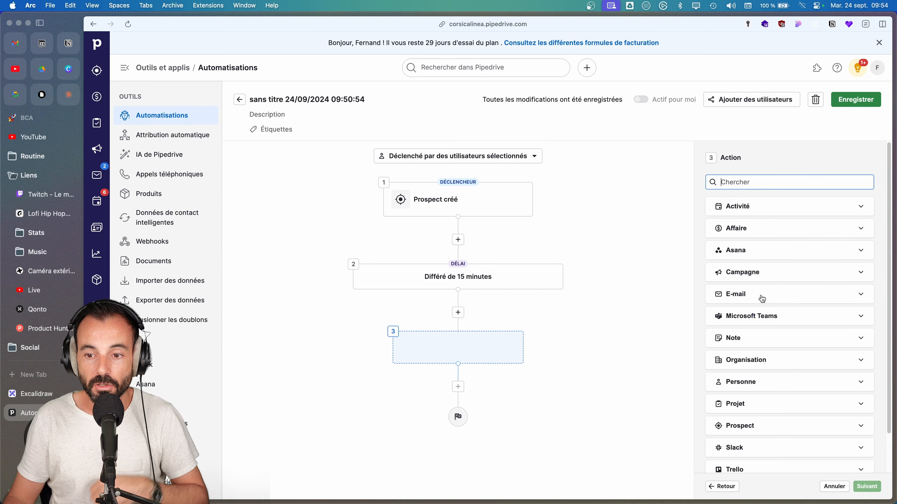
scroll(760, 223, "down", 2)
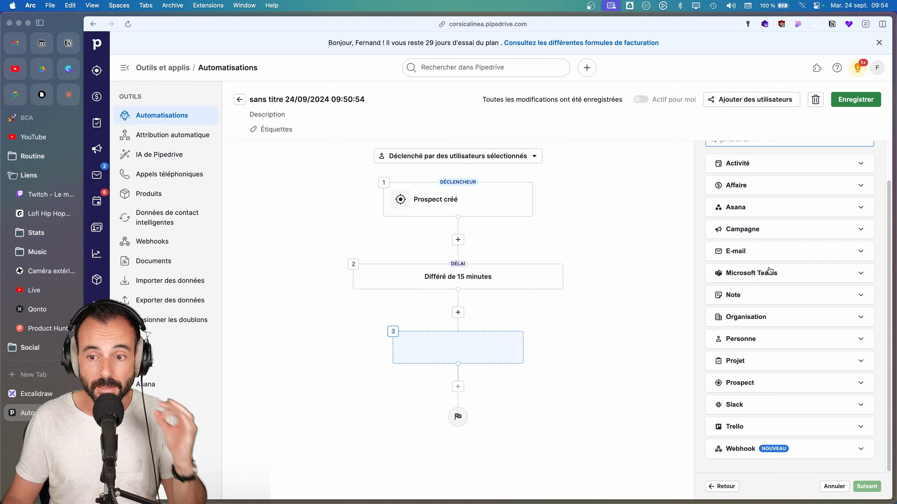
left_click(769, 257)
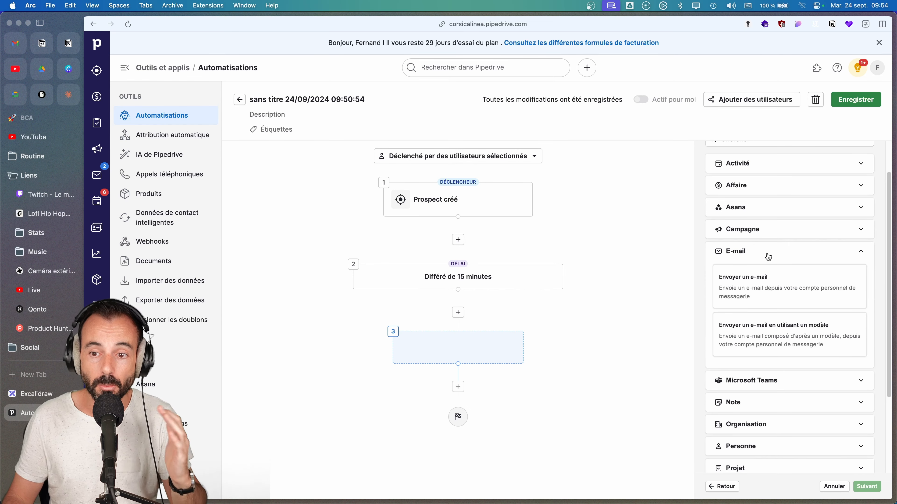
left_click(770, 286)
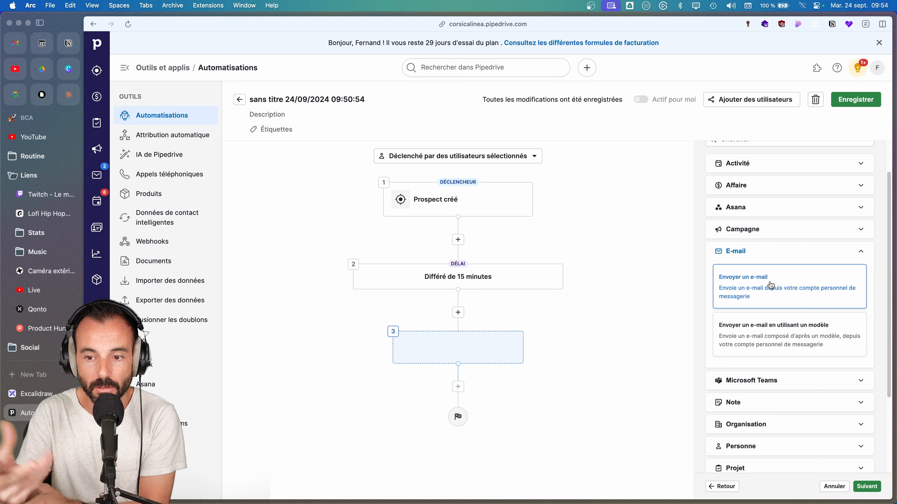
left_click(792, 340)
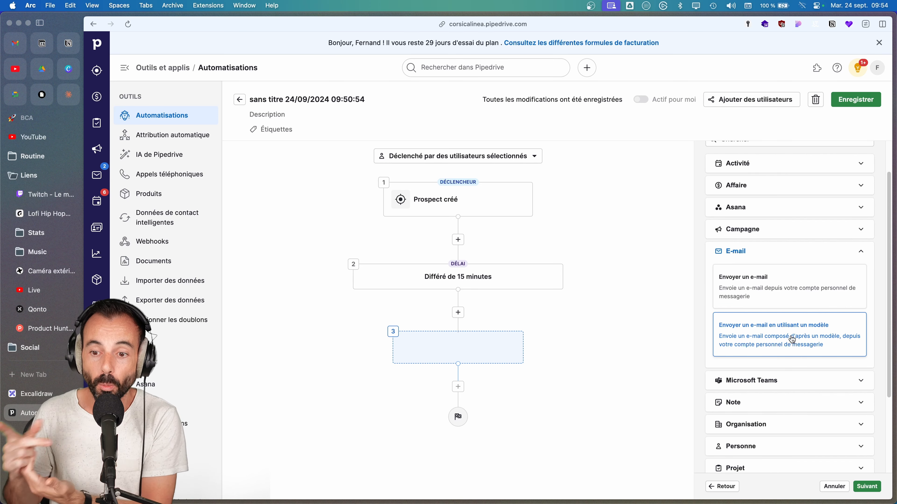
left_click(786, 299)
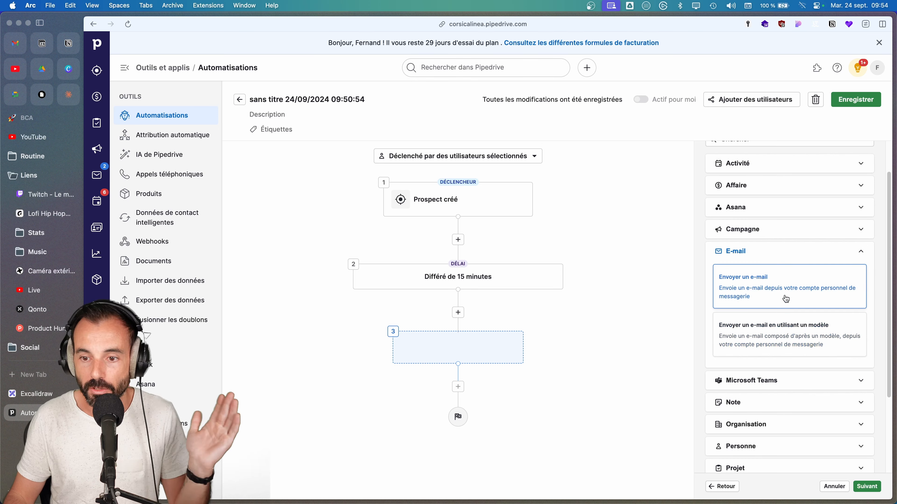
left_click(868, 486)
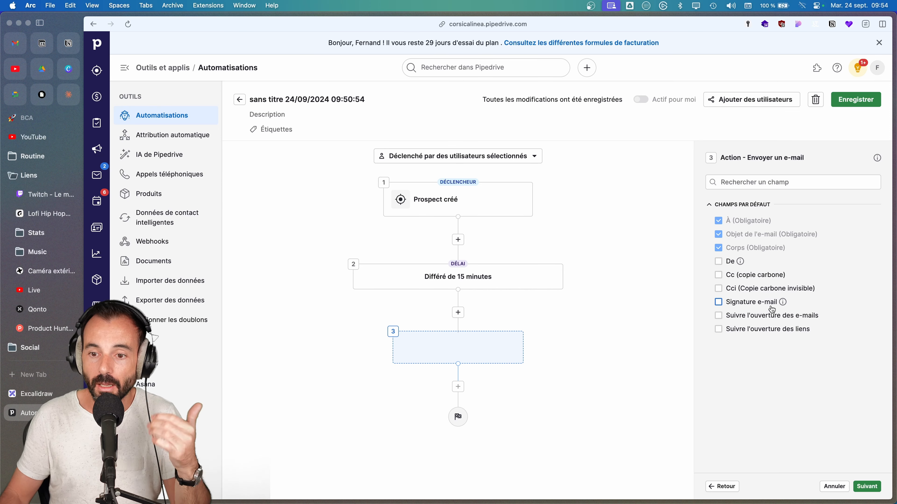
Include the fields De, Signature e-mail, Suivre l'ouverture des e-mails and Suivre l'ouverture des liens in the e-mail action.
left_click(718, 264)
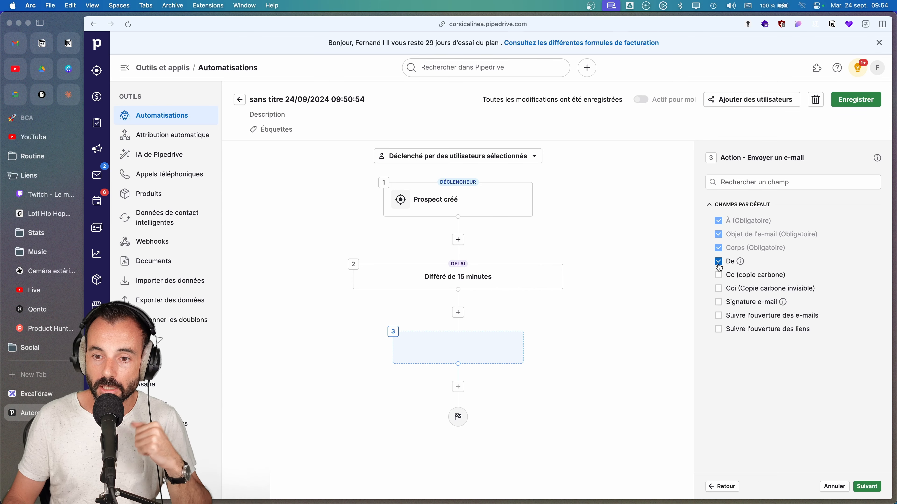
left_click(719, 303)
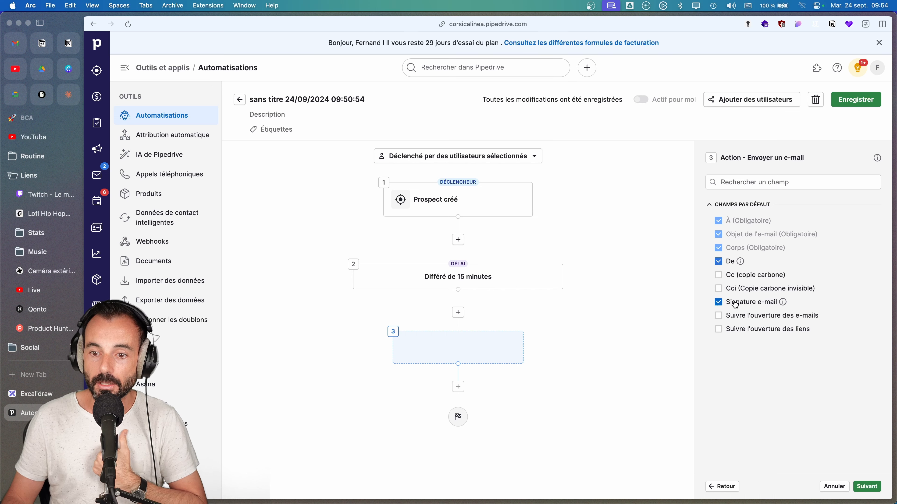
left_click(718, 316)
left_click(718, 330)
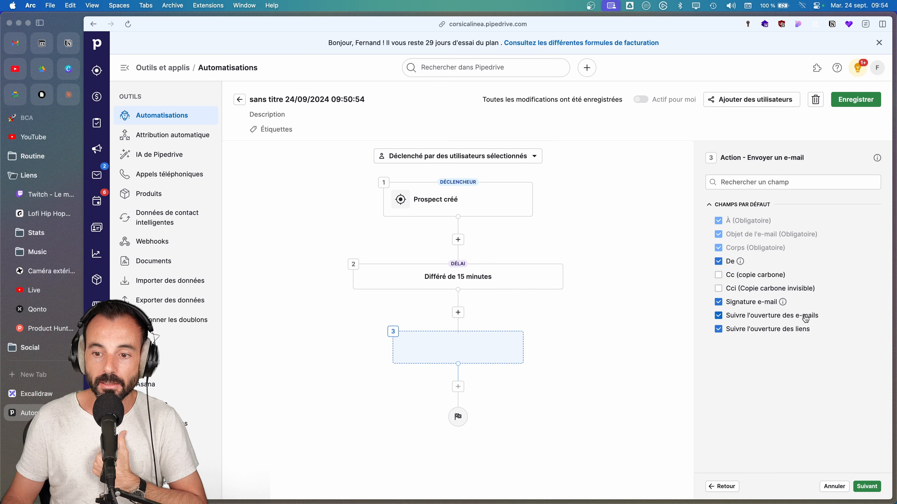
left_click(867, 487)
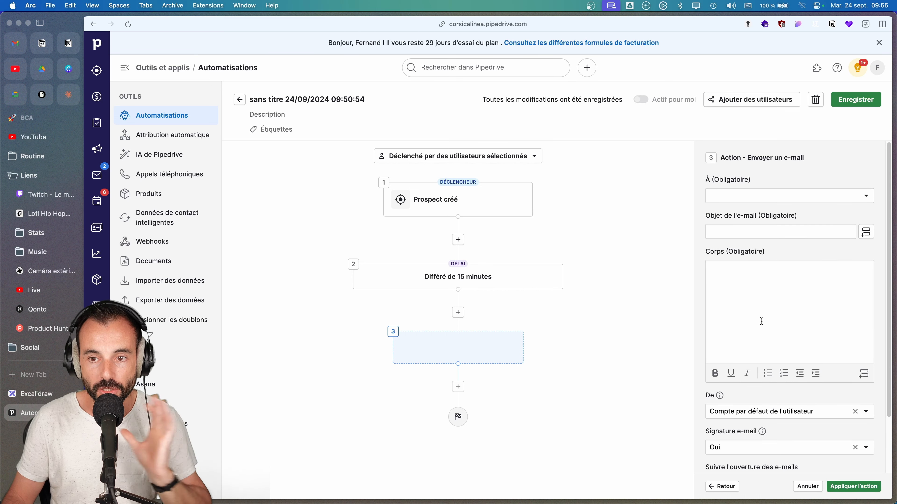
Set the e-mail's recipient to E-mail de la personne de contact du prospect.
left_click(761, 196)
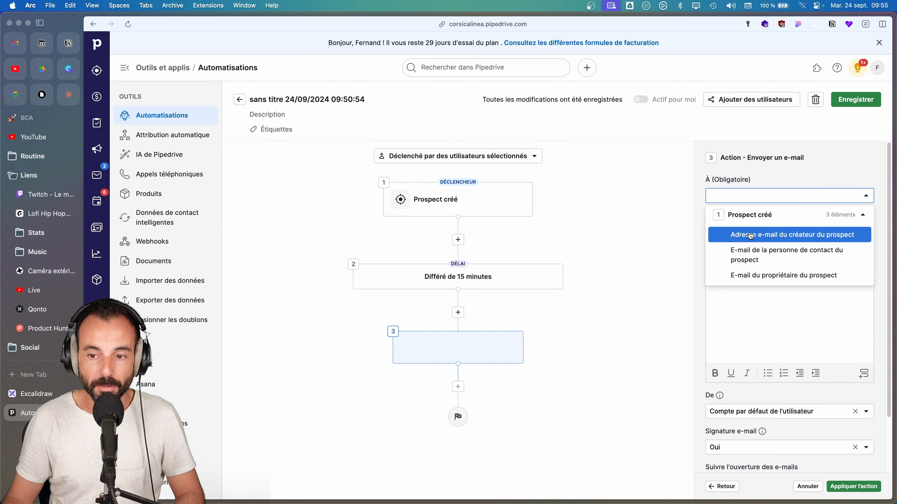
left_click(765, 270)
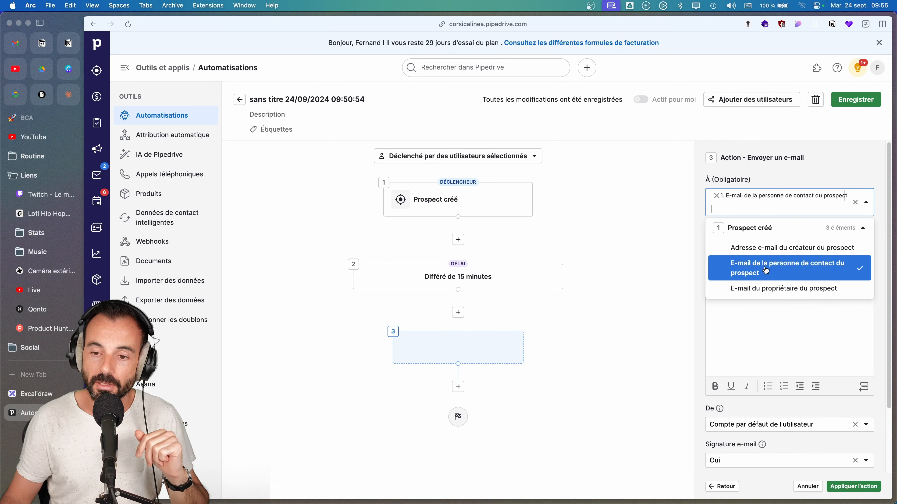
left_click(831, 170)
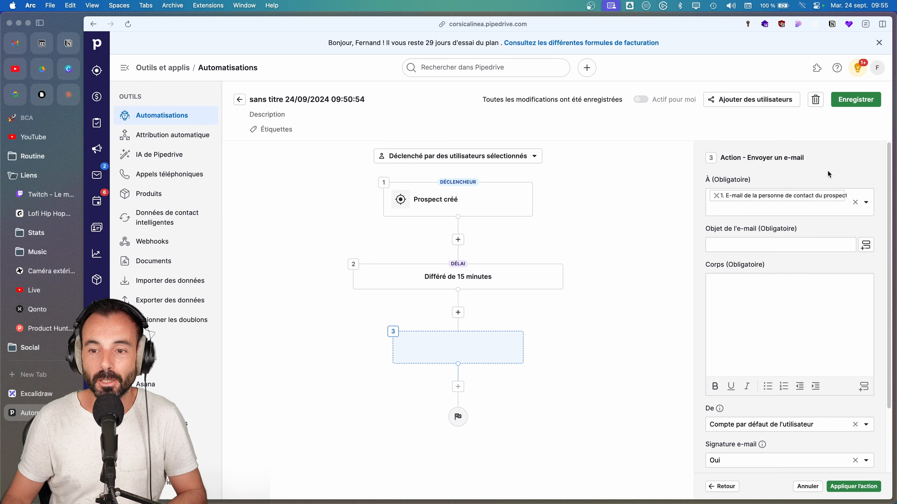
Enter "Suite à nos messages sur LinkedIn" as the e-mail's subject.
left_click(784, 244)
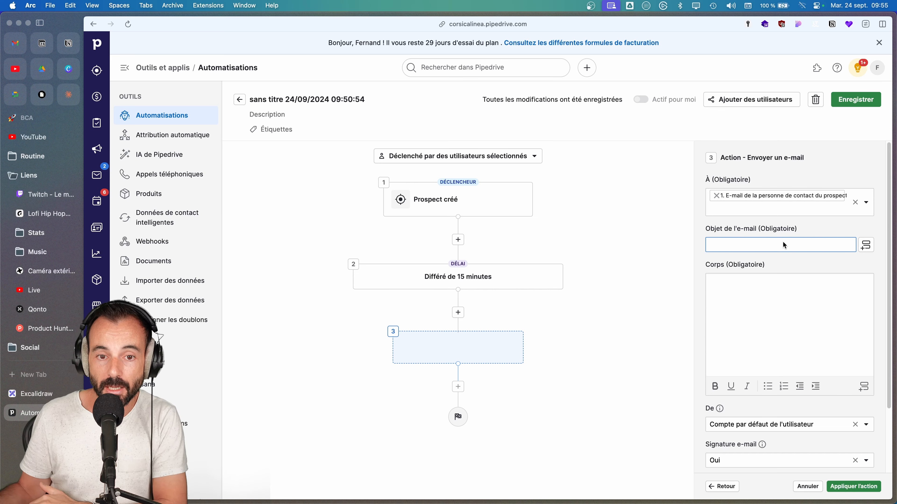
type("Suite ")
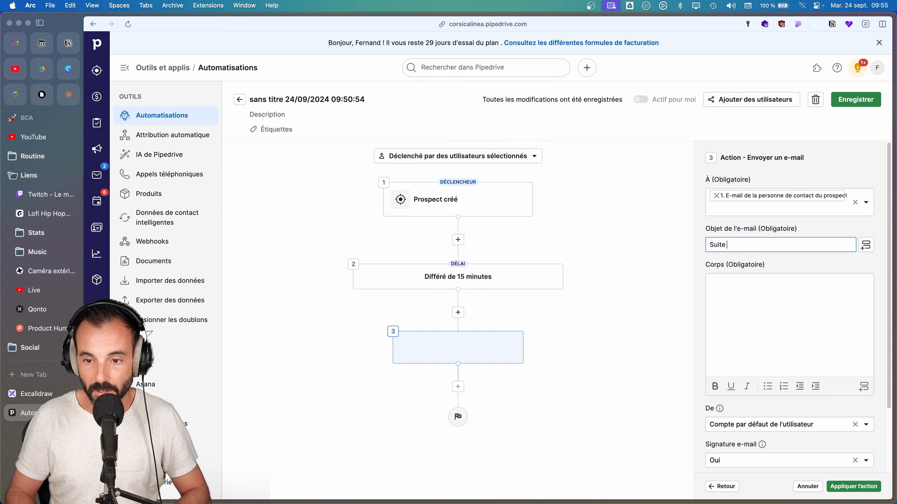
type("à nos")
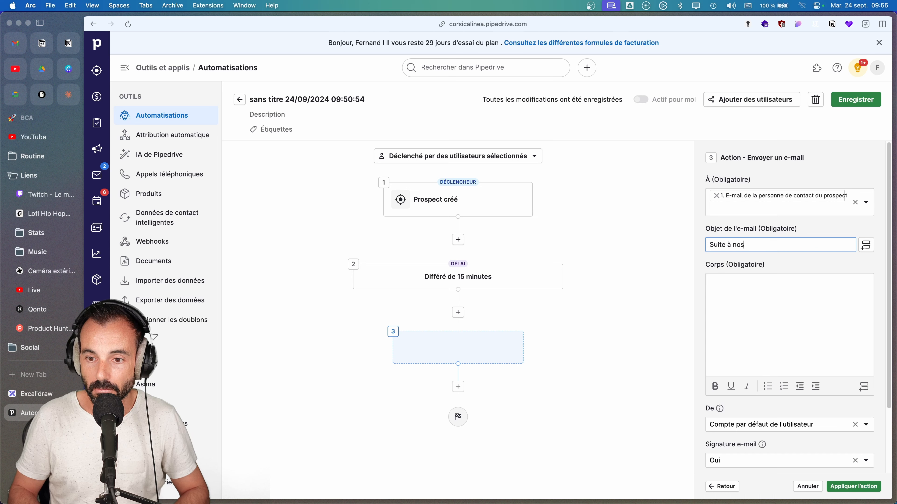
type(" messages sur LinkedD")
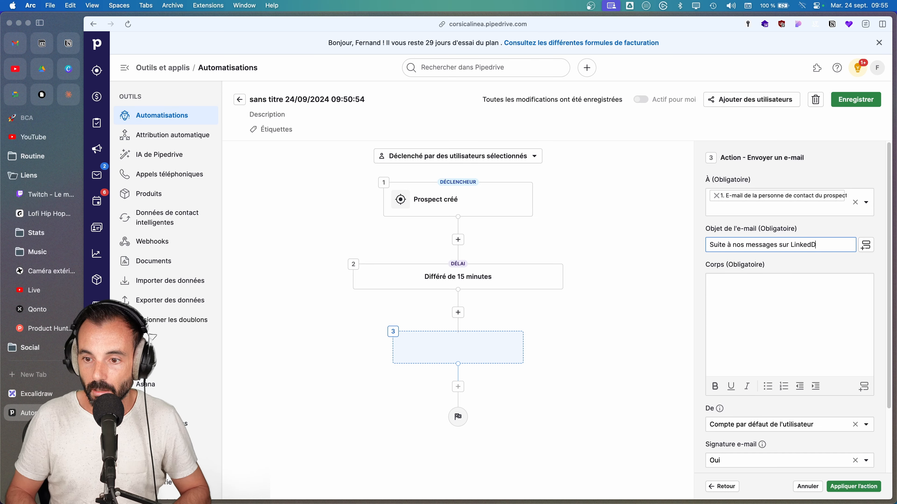
key("BackSpace")
type("In")
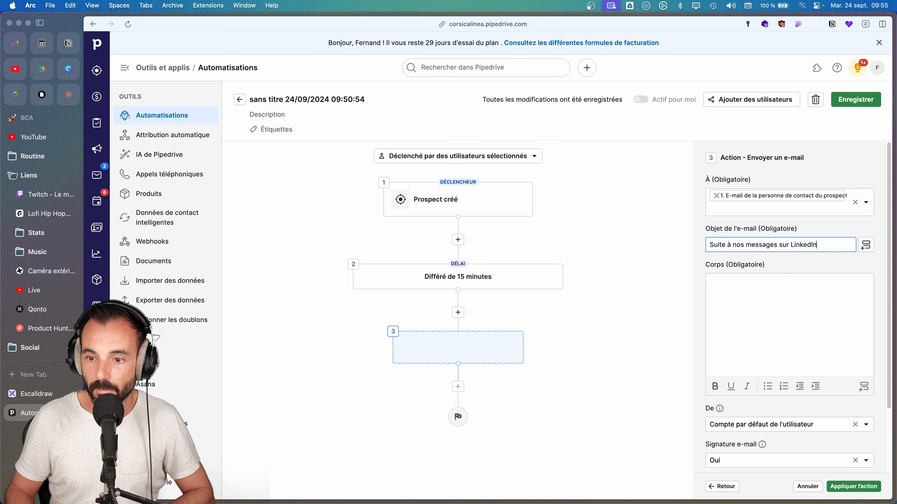
Replace "LinkedIn" in the e-mail's subject with the Source du prospect dynamic field from the Prospect créé trigger.
left_click(865, 246)
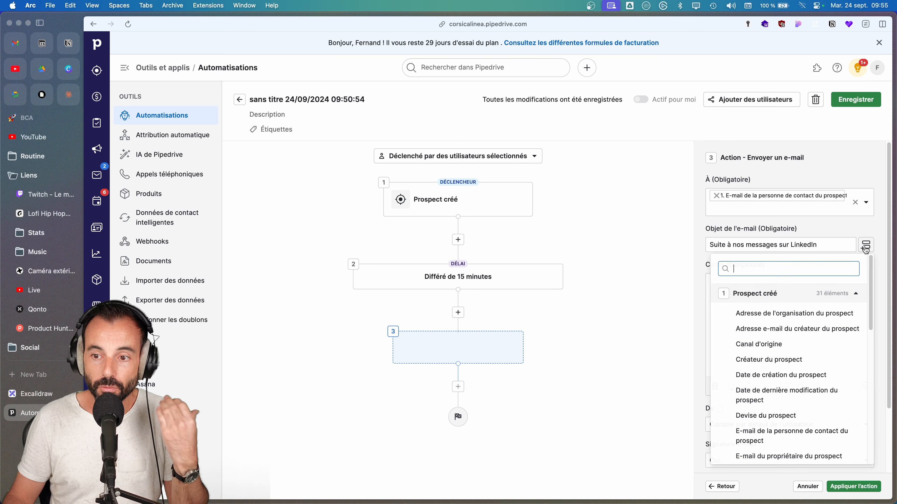
scroll(756, 349, "down", 8)
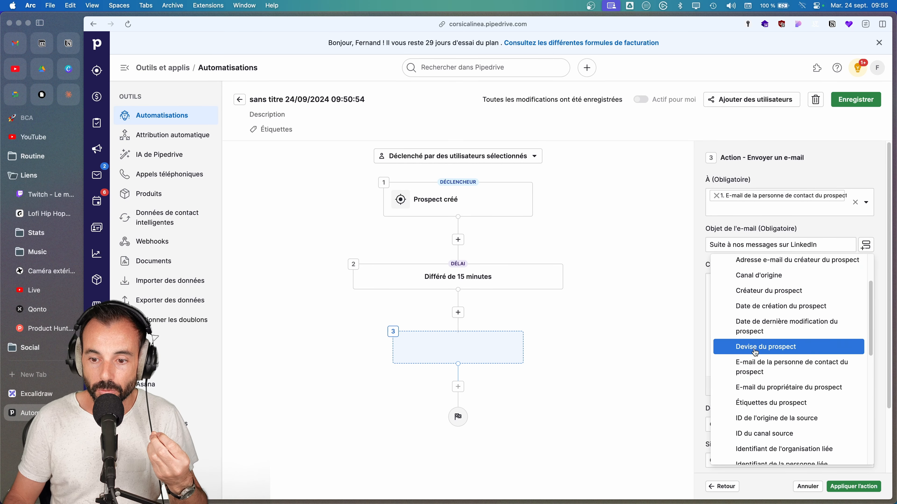
scroll(795, 371, "down", 3)
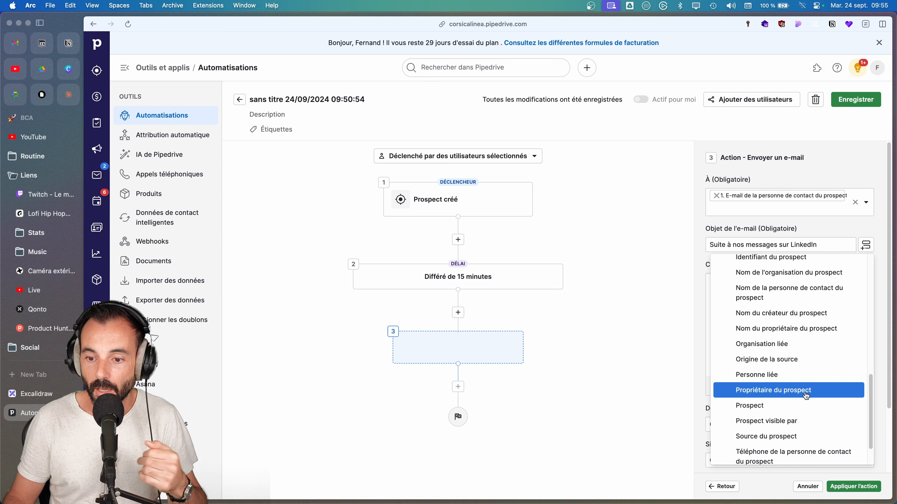
scroll(751, 394, "down", 2)
scroll(784, 414, "down", 1)
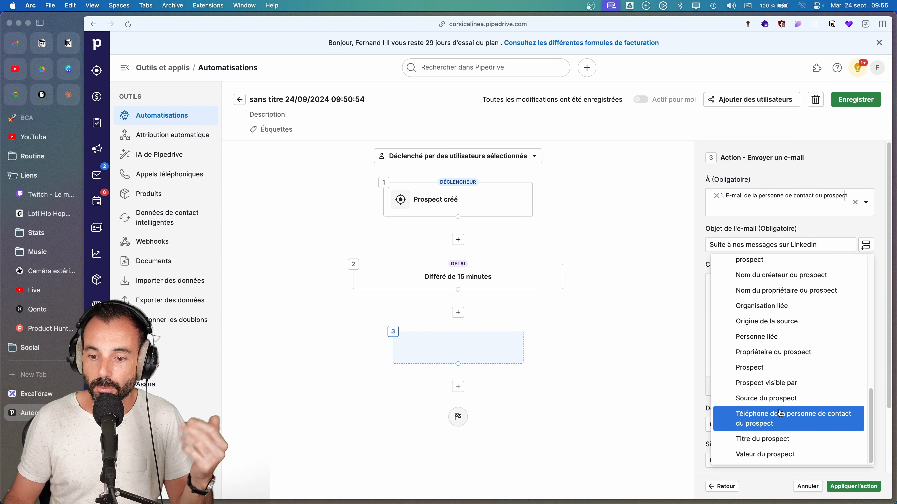
left_click(776, 398)
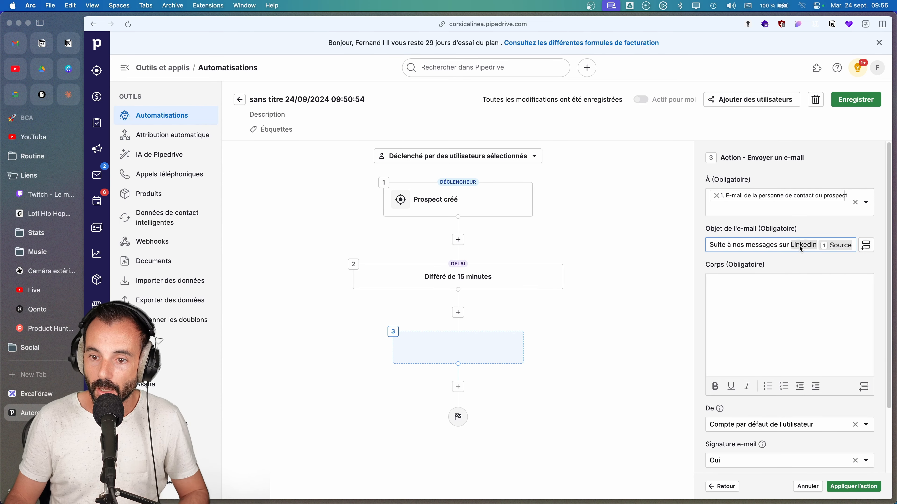
key("BackSpace")
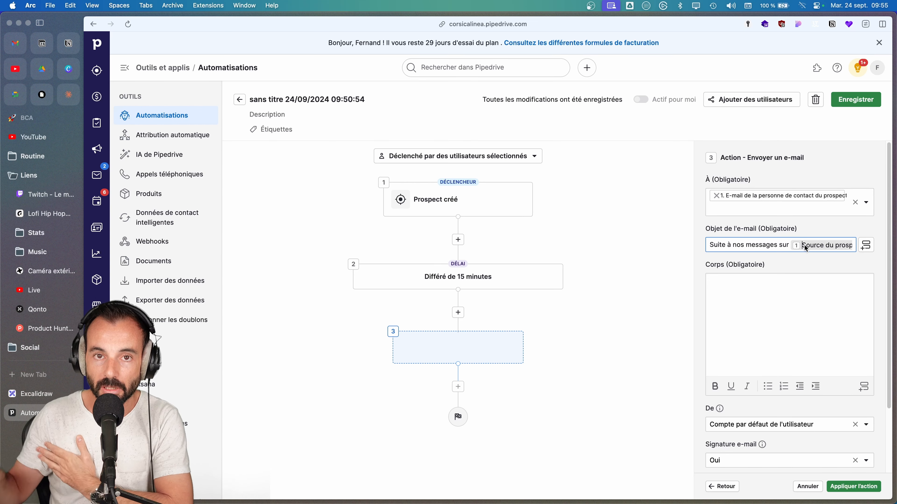
Begin the e-mail body with "Bonjour," and "Je fais suite à nos échanges sur", followed by the Source du prospect dynamic field.
left_click(809, 315)
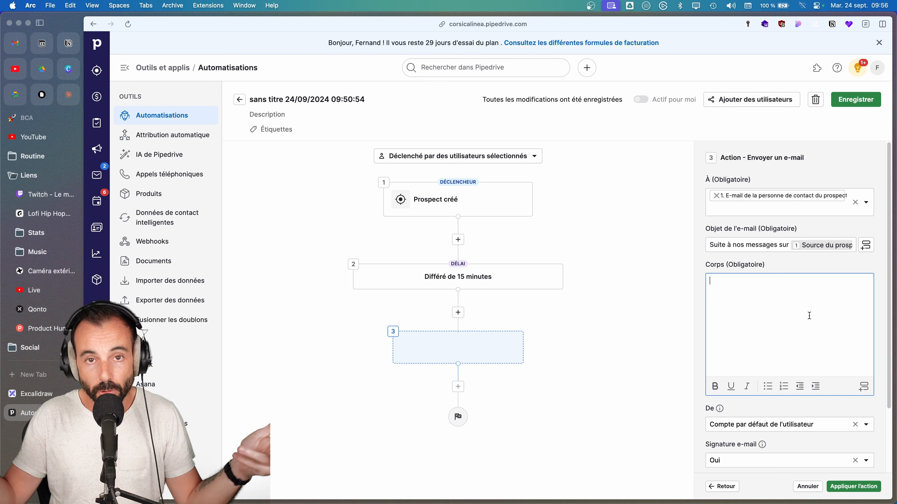
type("Bonjour,")
key("Return")
key("Return")
type("Je fai")
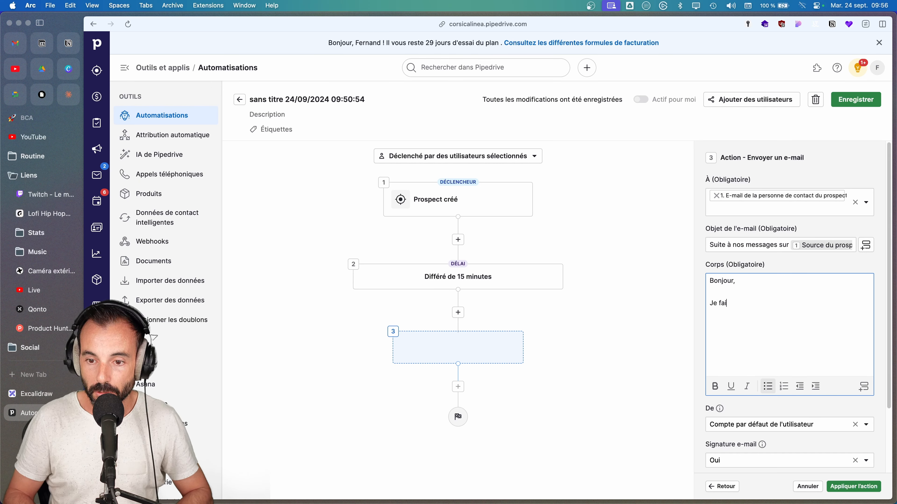
type("s suite à nos échanges sur")
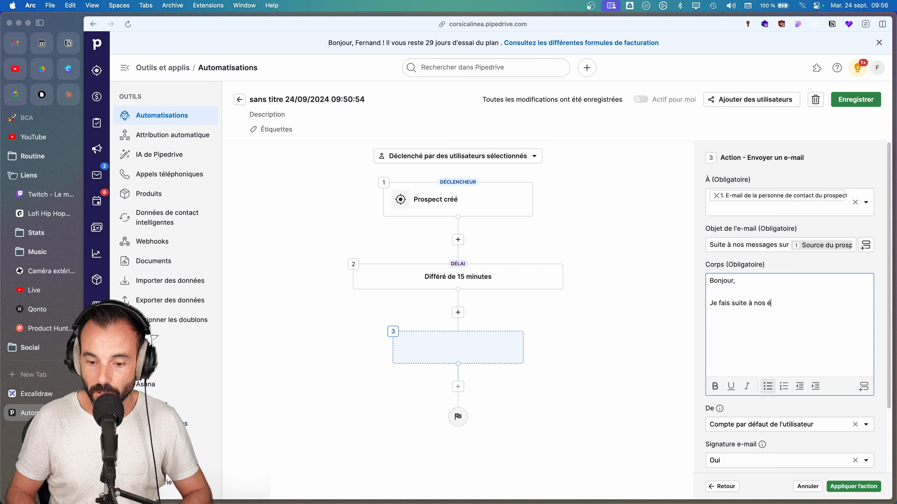
left_click(864, 387)
type("sourc")
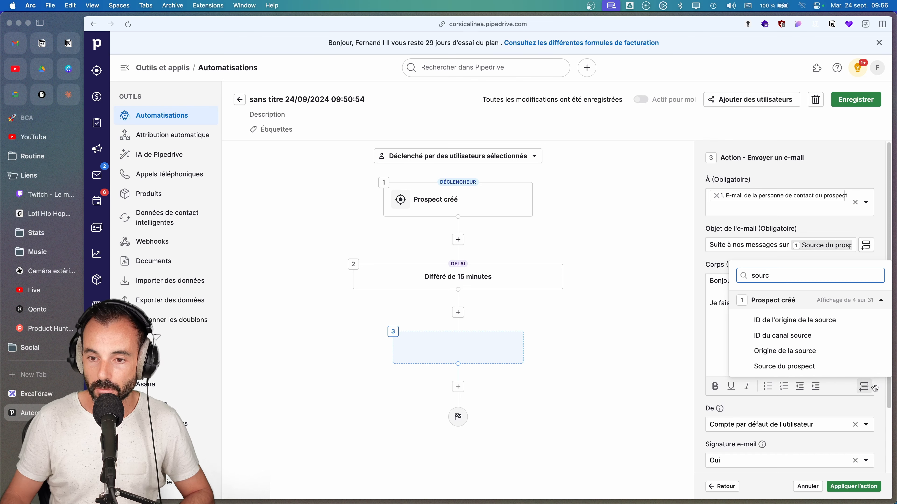
left_click(786, 367)
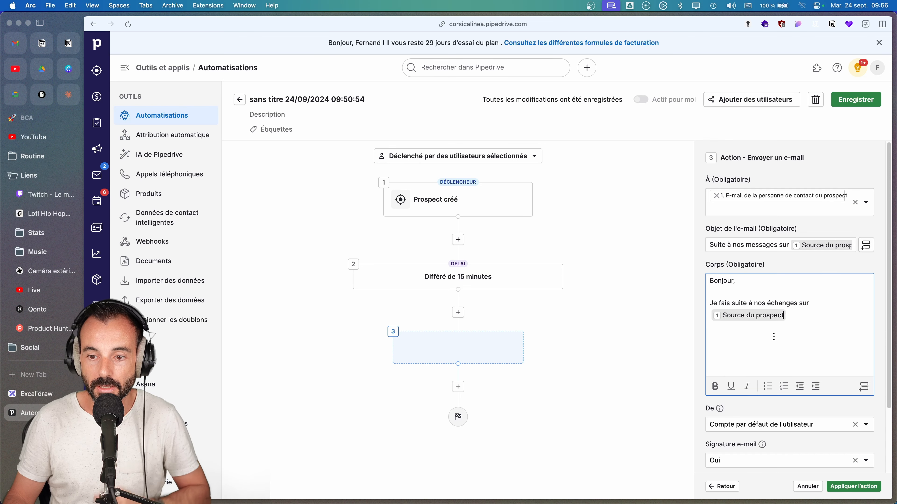
End the body's sentence with a period and add a separate closing paragraph reading "Seriez-vous dispo....".
type("Seriez)v")
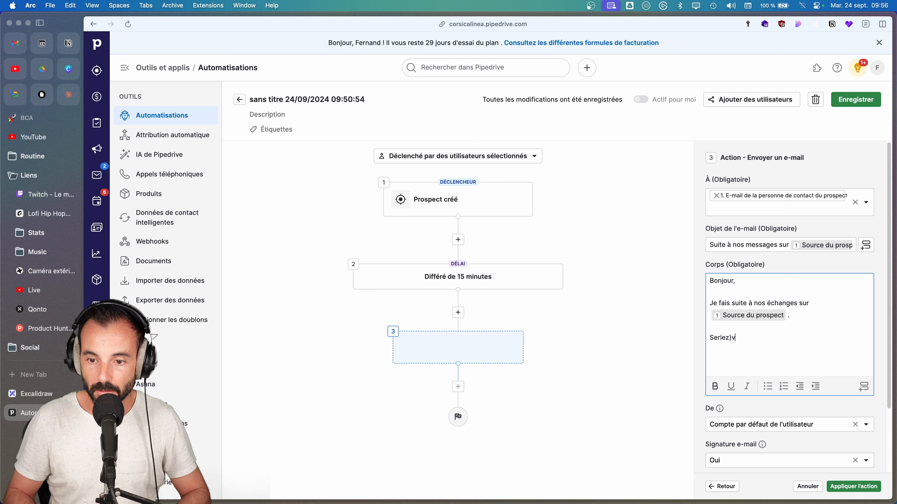
key("BackSpace")
type("-vous dispo....")
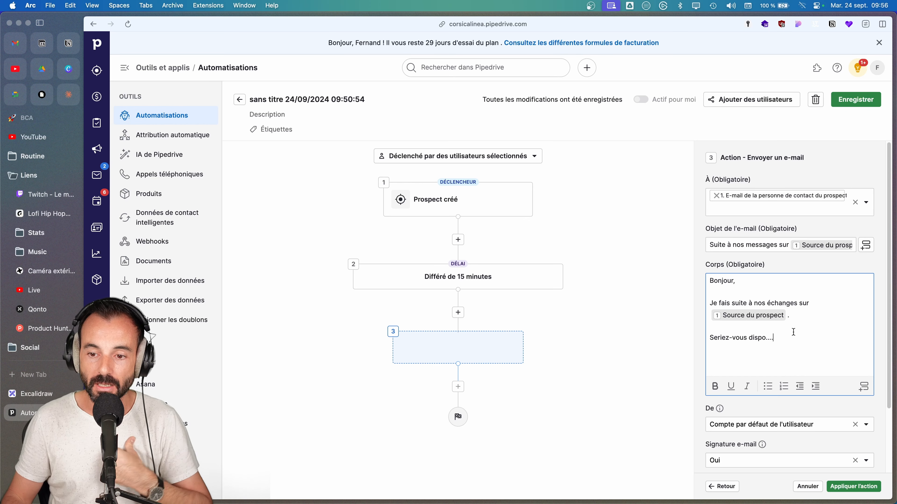
Check the sender accounts available for the e-mail, keeping Compte par défaut de l'utilisateur in the De field.
scroll(800, 349, "down", 3)
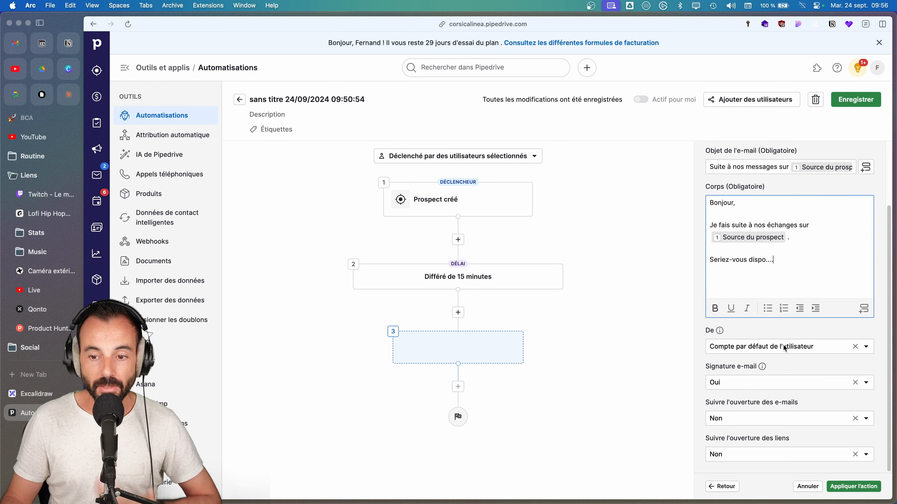
scroll(784, 349, "up", 2)
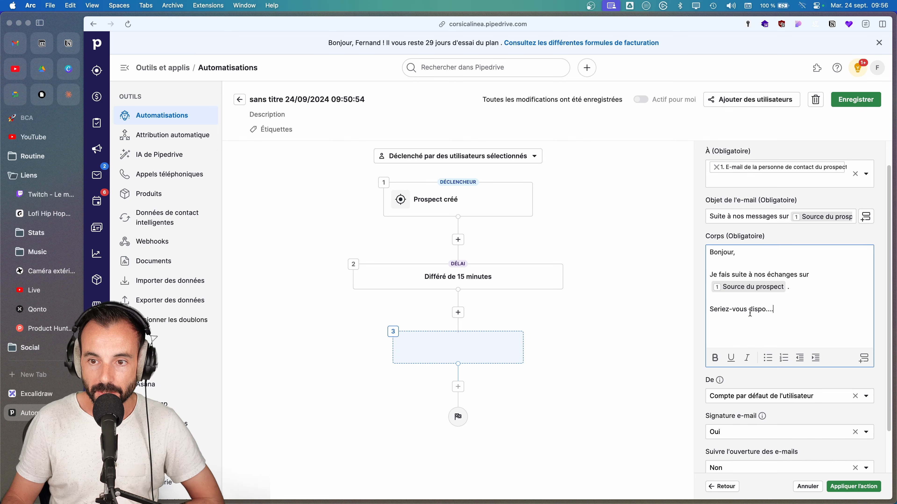
scroll(751, 313, "down", 2)
left_click(755, 349)
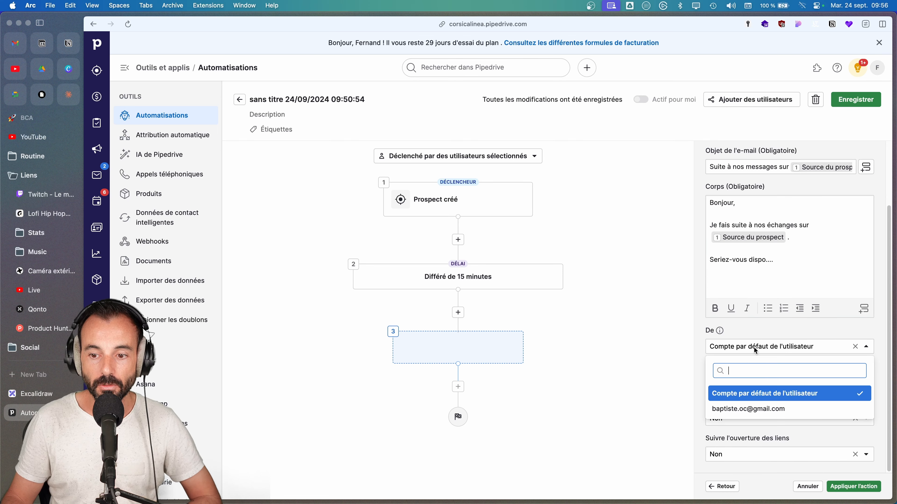
left_click(763, 395)
left_click(769, 347)
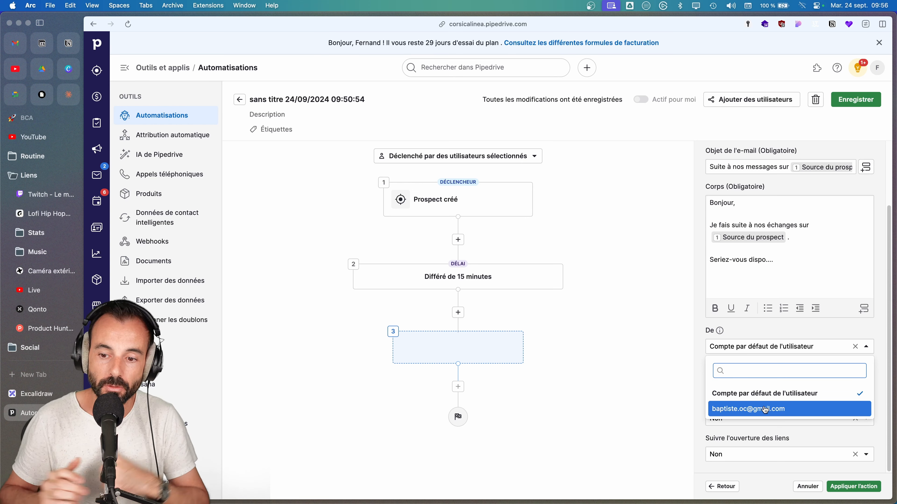
left_click(755, 401)
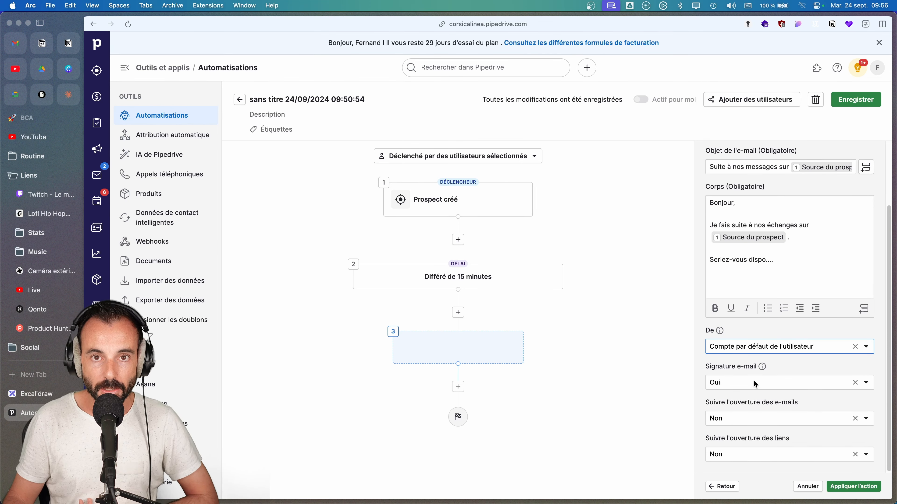
Set Suivre l'ouverture des e-mails and Suivre l'ouverture des liens to Oui and apply the e-mail action.
left_click(776, 418)
left_click(734, 396)
left_click(777, 455)
left_click(736, 434)
left_click(854, 487)
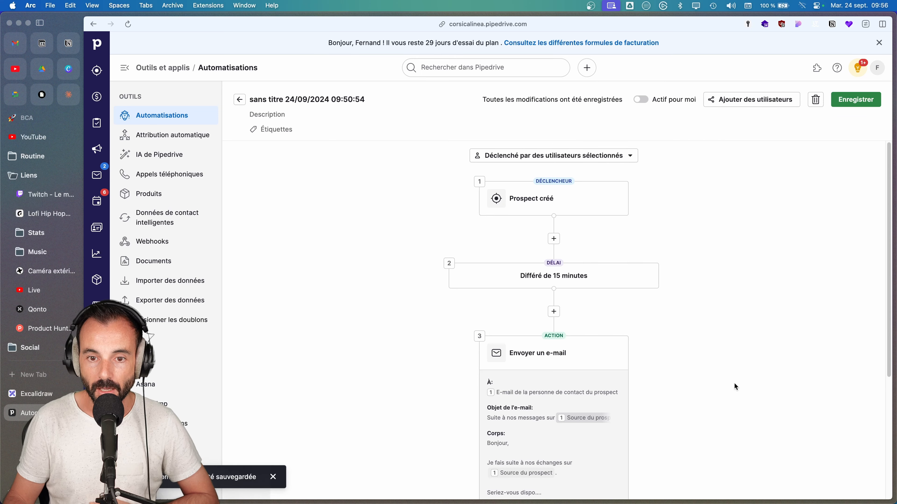
Review the e-mail action's settings in the automation and compare the flow with the trigger-conditions-actions diagram in Excalidraw.
scroll(726, 384, "down", 5)
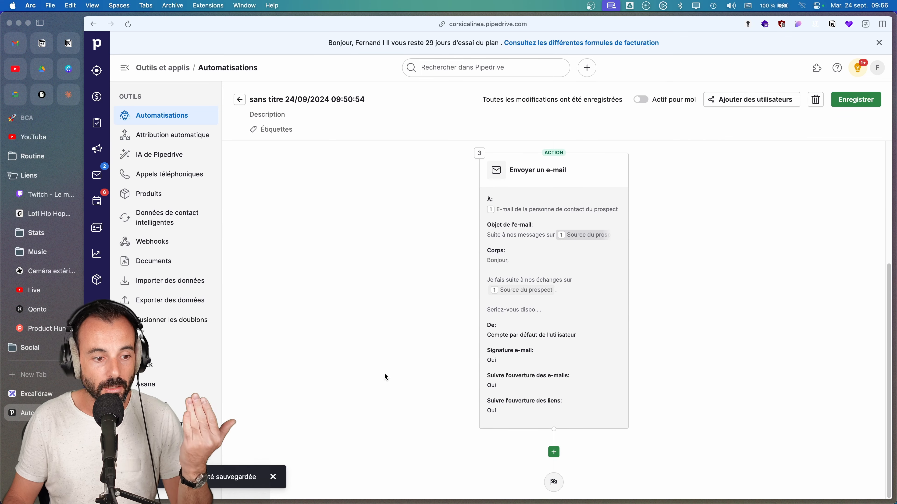
left_click(37, 394)
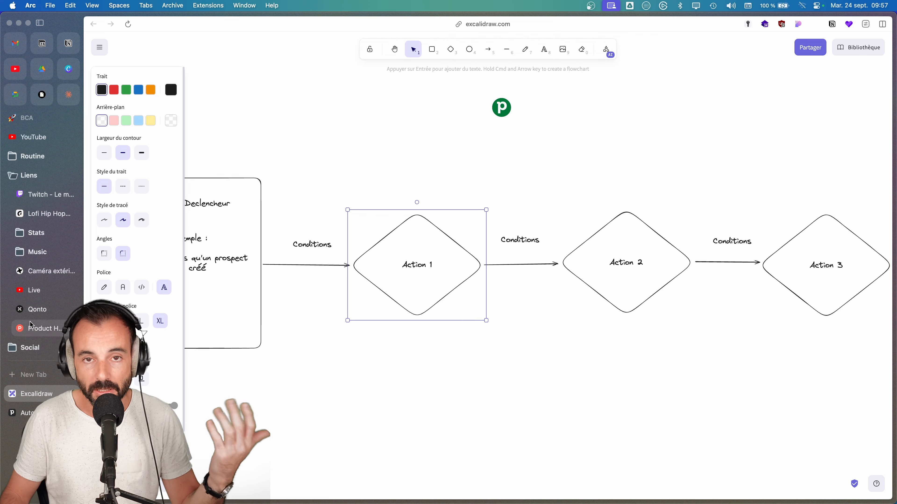
left_click(14, 411)
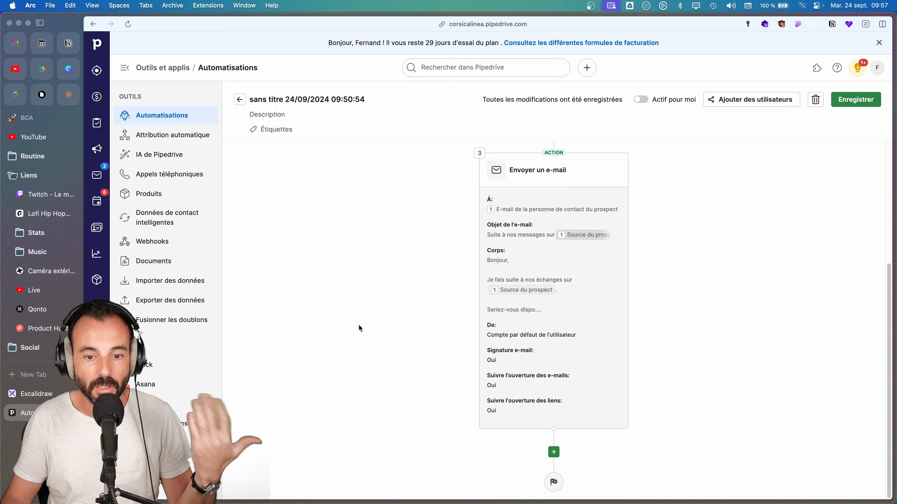
left_click(44, 392)
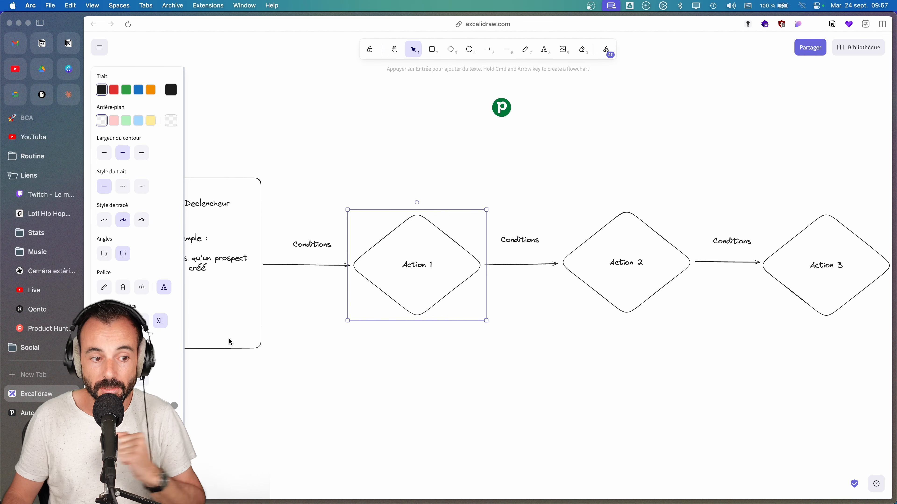
left_click(39, 413)
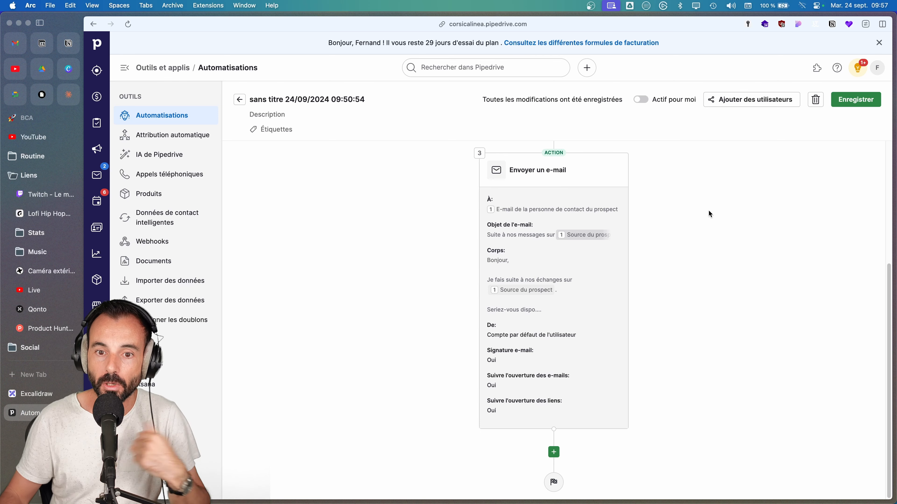
Add a delay of 3 jours as step 4 after the e-mail action, with Ignorer les week-ends enabled.
left_click(553, 454)
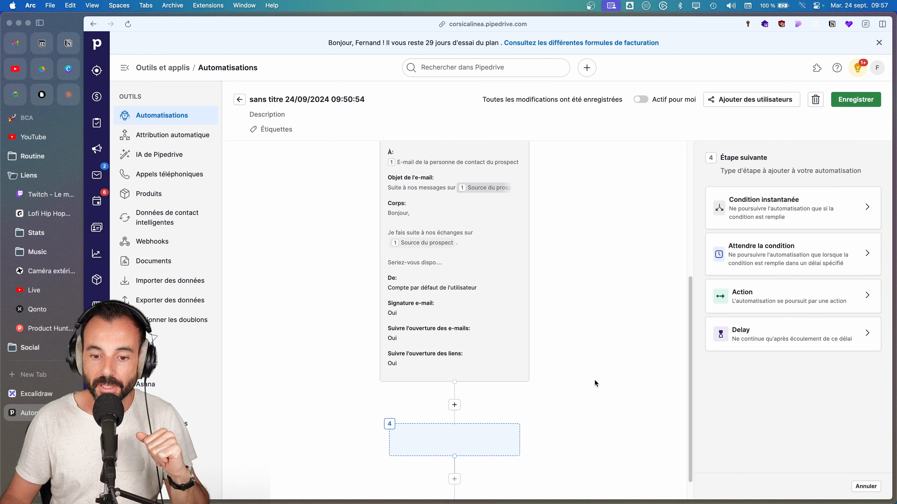
left_click(779, 331)
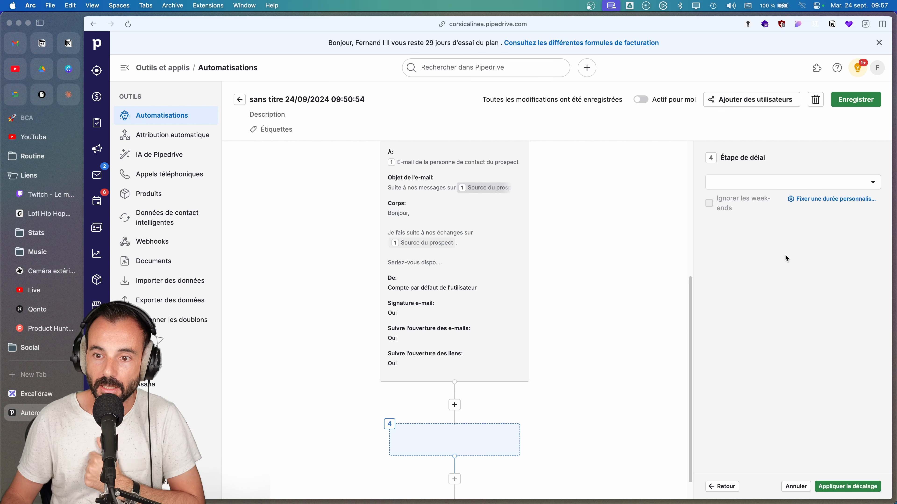
left_click(775, 185)
left_click(757, 220)
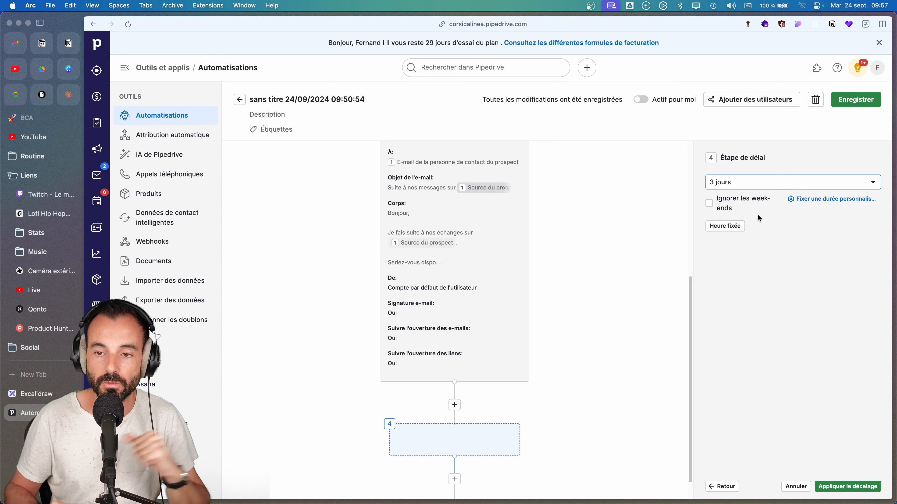
left_click(709, 205)
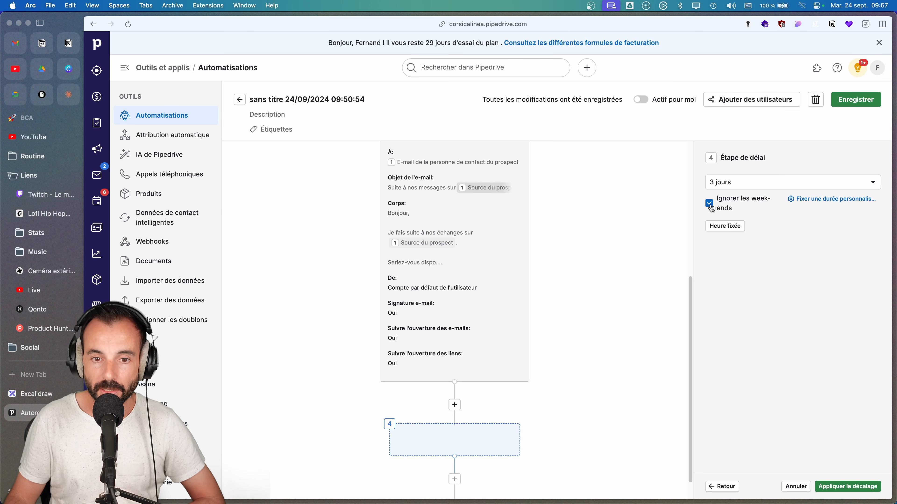
left_click(854, 486)
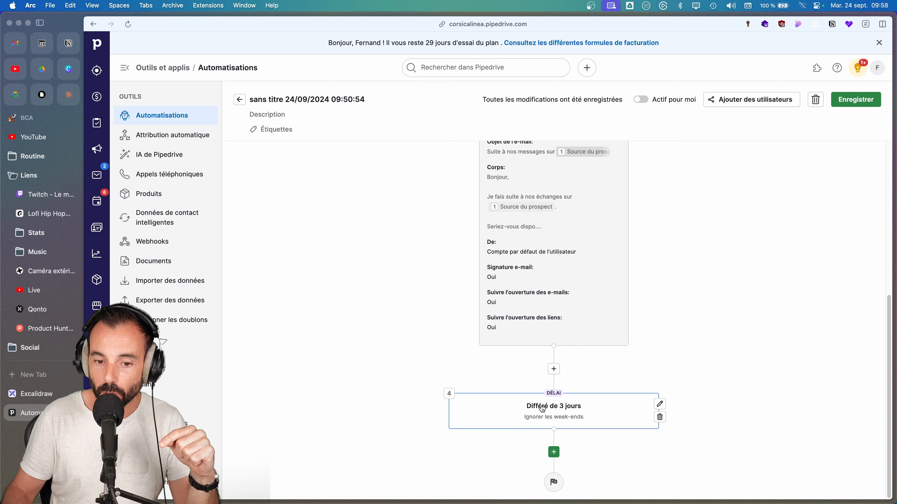
Add a Condition instantanée as step 5 requiring that L'e-mail a reçu une réponse from step 3 est Faux.
left_click(554, 453)
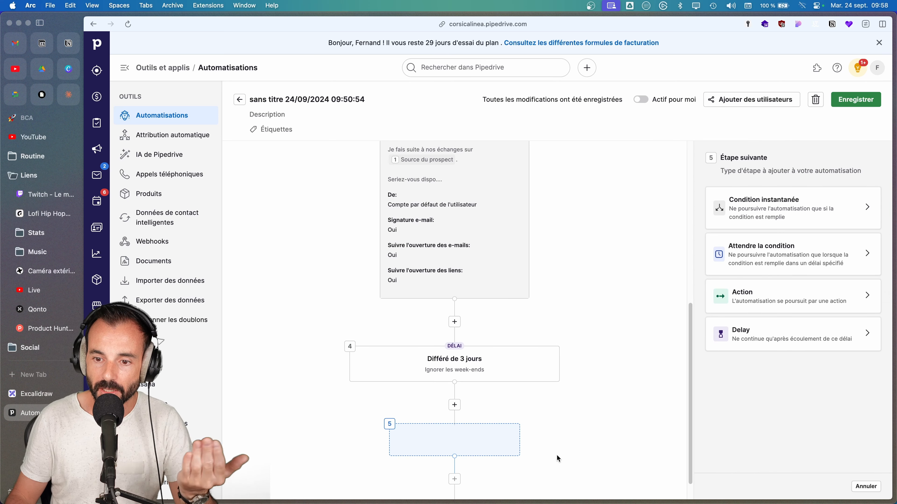
left_click(799, 209)
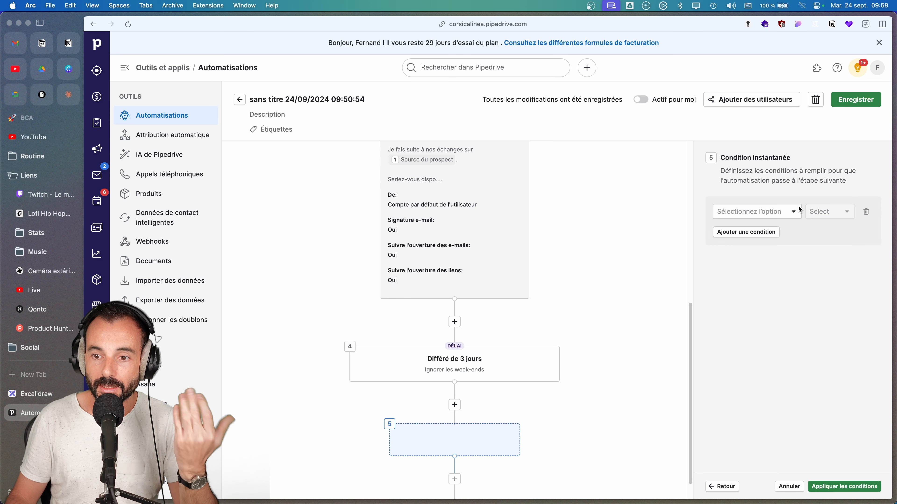
left_click(790, 212)
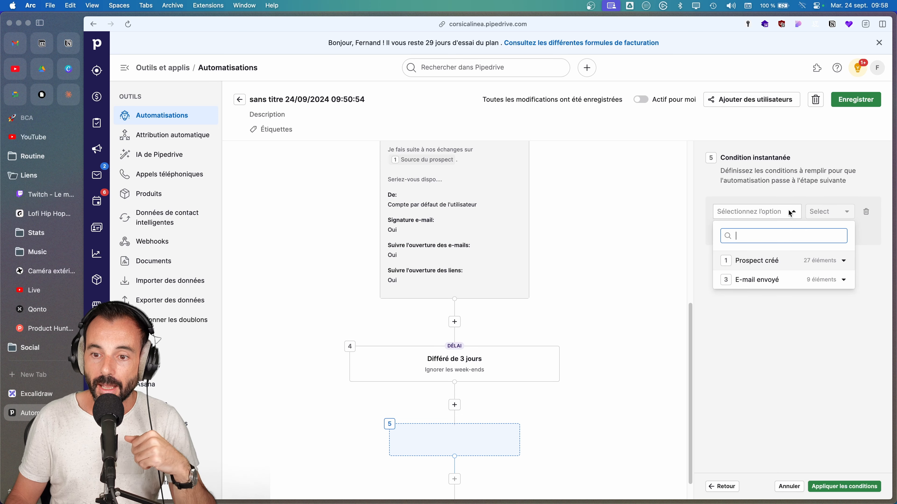
left_click(780, 283)
scroll(779, 290, "down", 5)
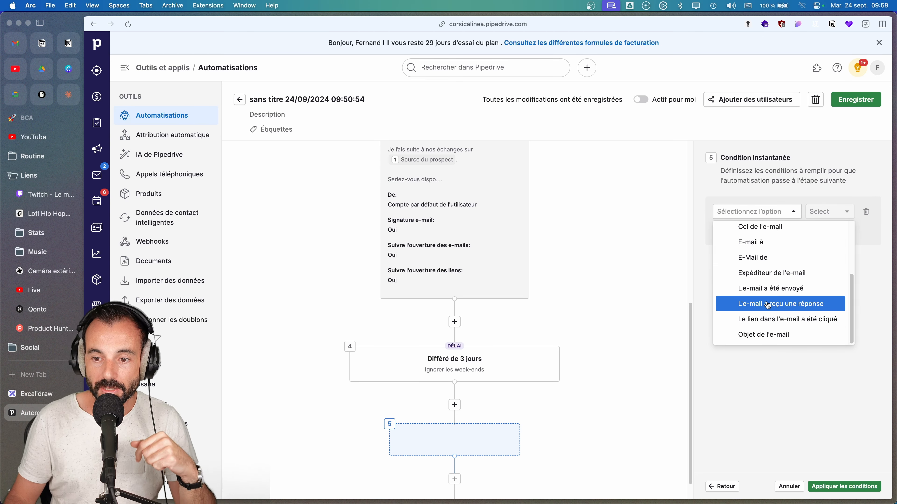
left_click(769, 305)
left_click(824, 213)
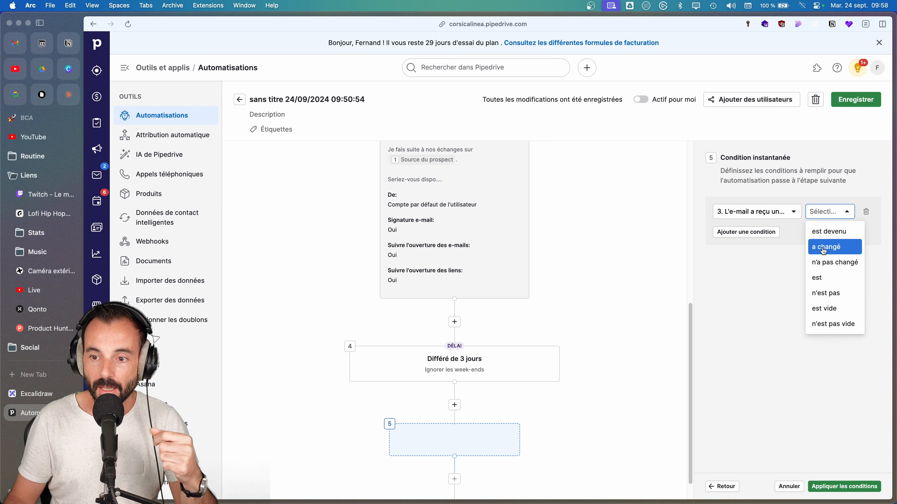
left_click(823, 278)
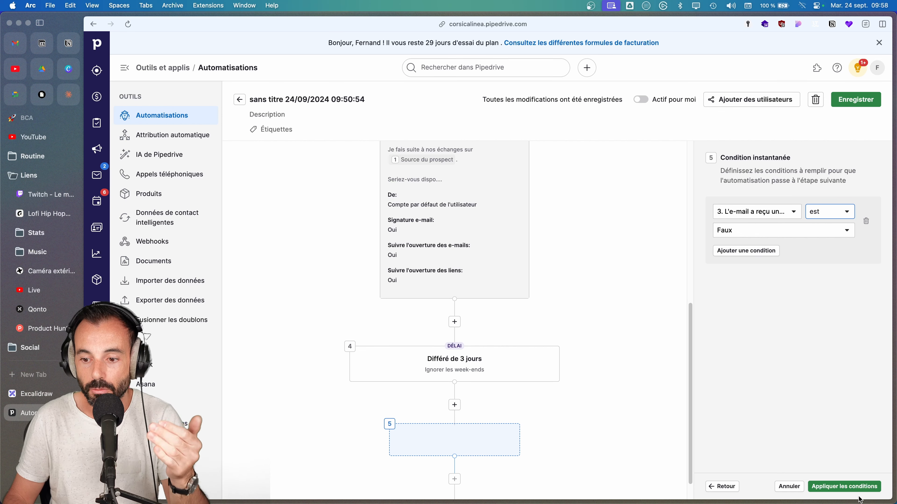
left_click(857, 487)
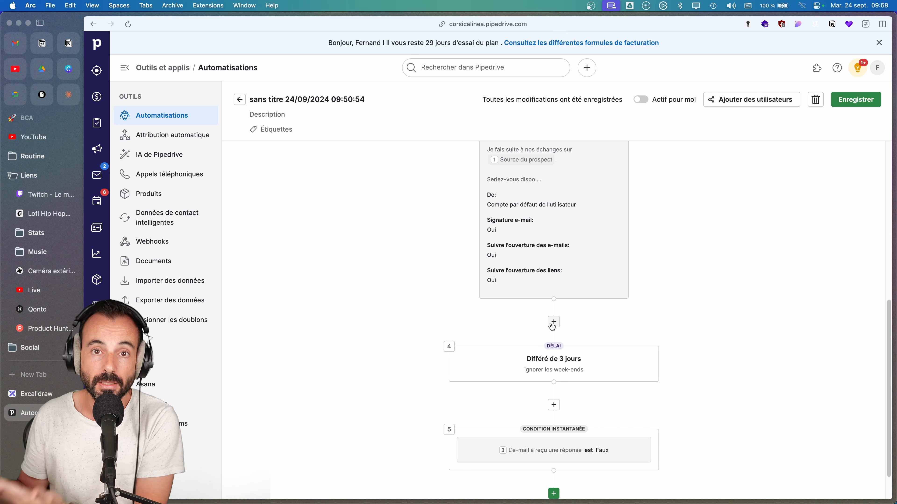
Add an Envoyer un e-mail action as step 6 after the no-reply condition.
mouse_move(609, 360)
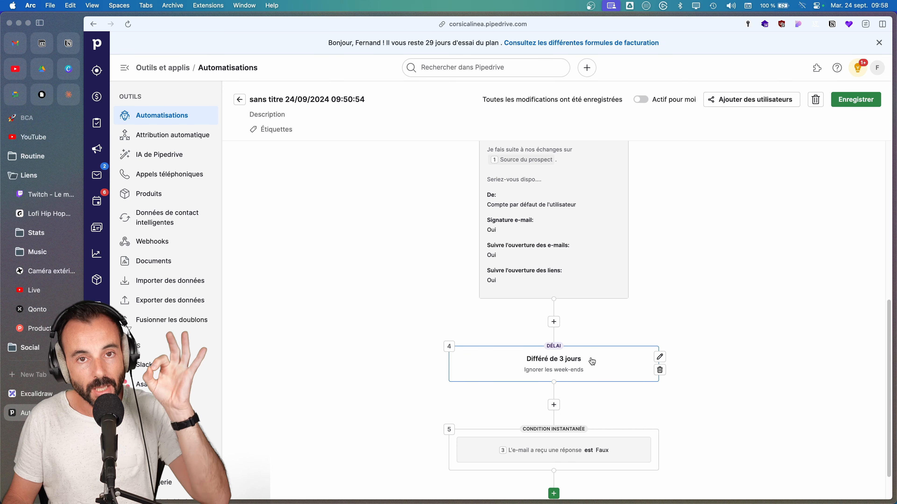
scroll(592, 374, "down", 2)
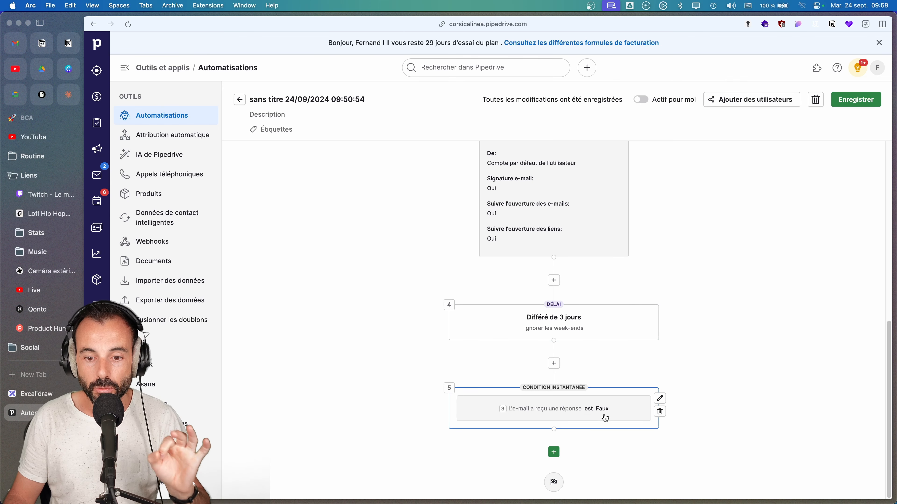
left_click(554, 452)
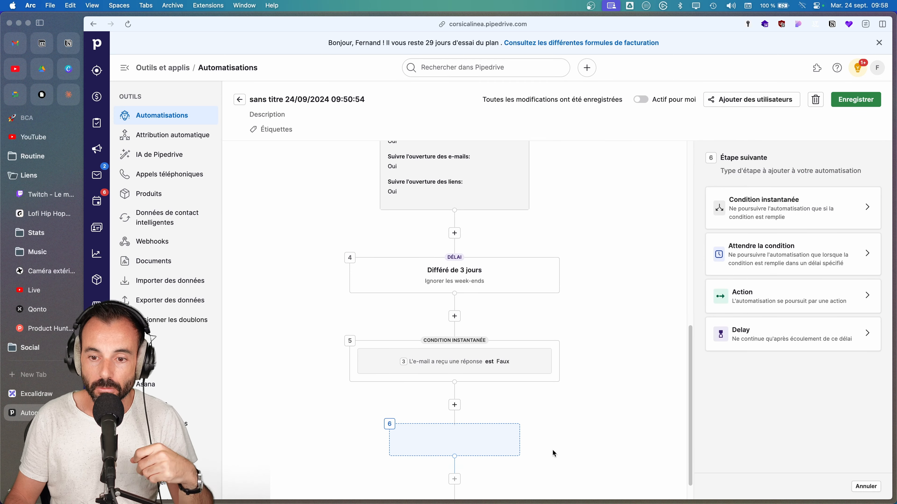
left_click(791, 296)
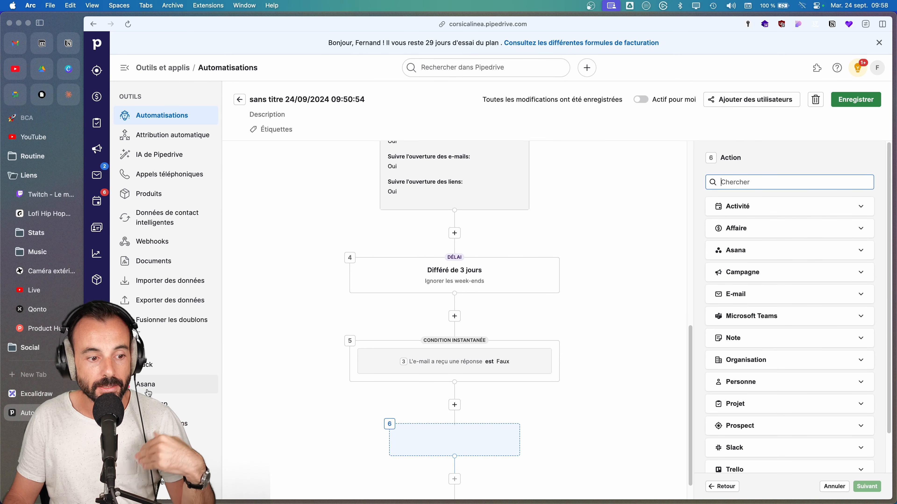
left_click(39, 394)
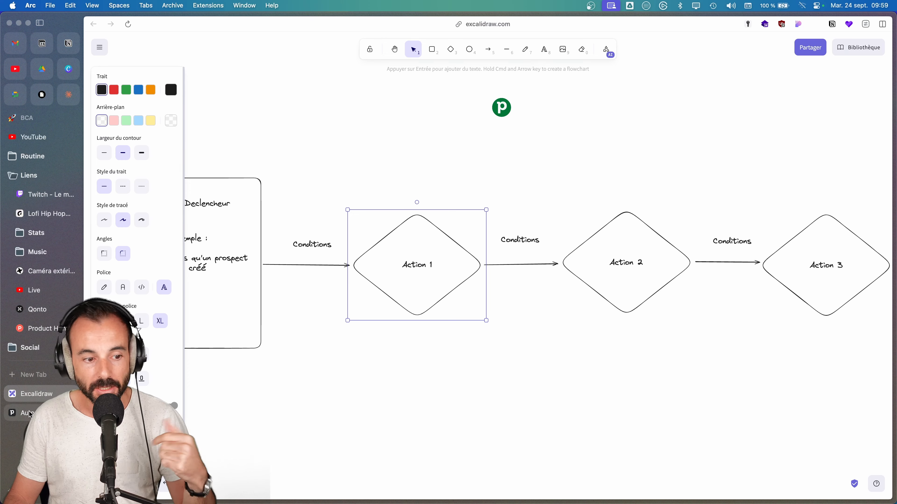
key("ctrl+Tab")
left_click(752, 294)
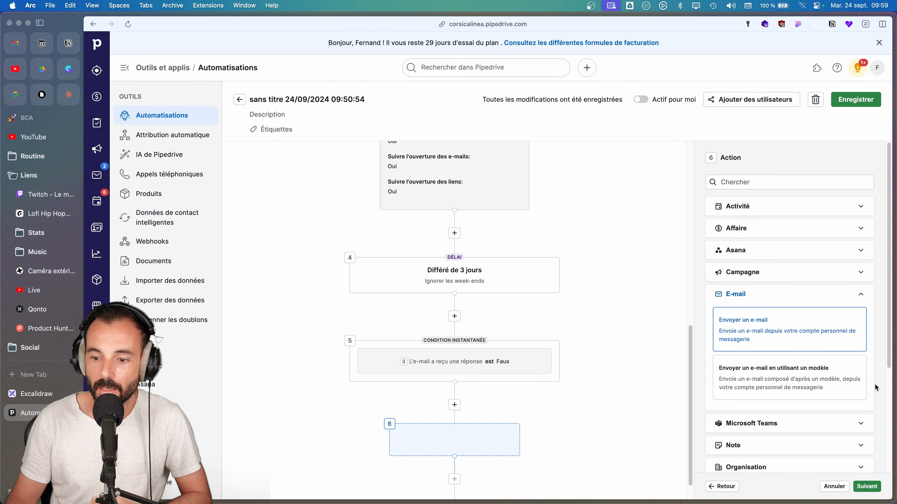
left_click(869, 487)
Include the De, Signature e-mail, Suivre l'ouverture des e-mails and Suivre l'ouverture des liens fields in the step 6 e-mail.
left_click(730, 261)
left_click(730, 302)
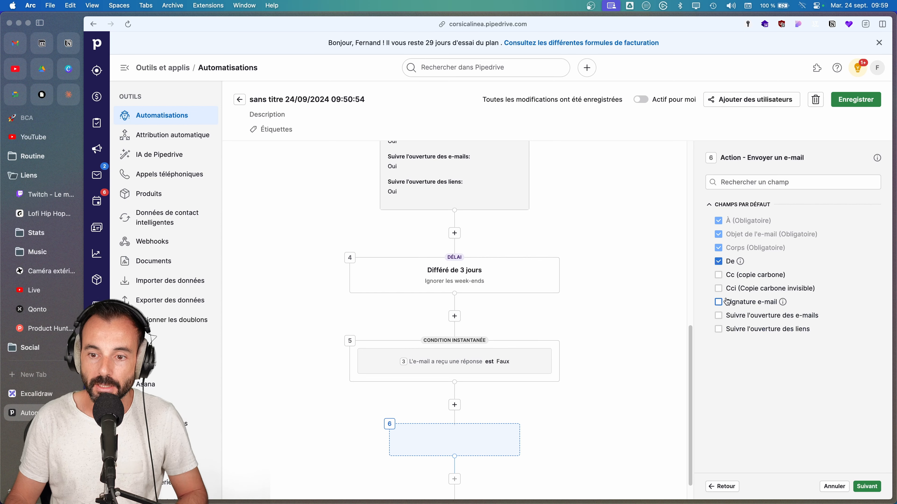
left_click(735, 328)
left_click(737, 321)
left_click(868, 487)
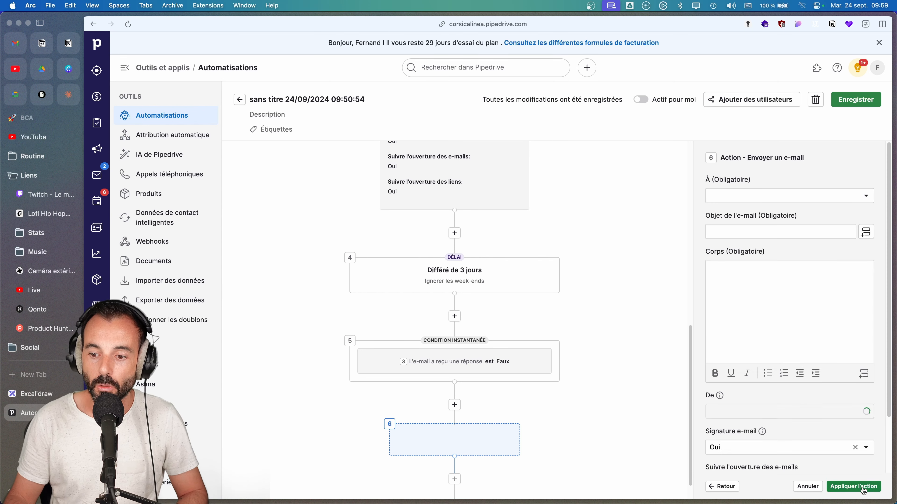
Address the follow-up e-mail to E-mail de la personne de contact du prospect with the subject "Toujours pas de réponse ?".
left_click(751, 197)
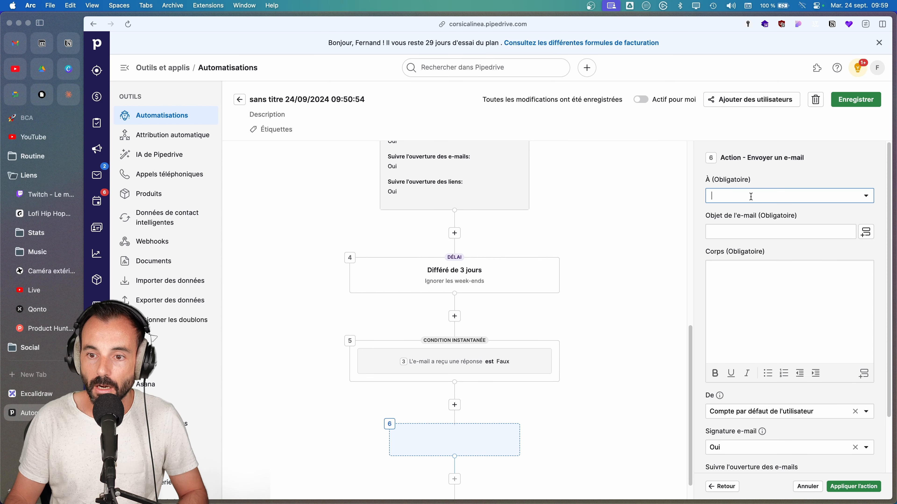
left_click(867, 196)
left_click(763, 254)
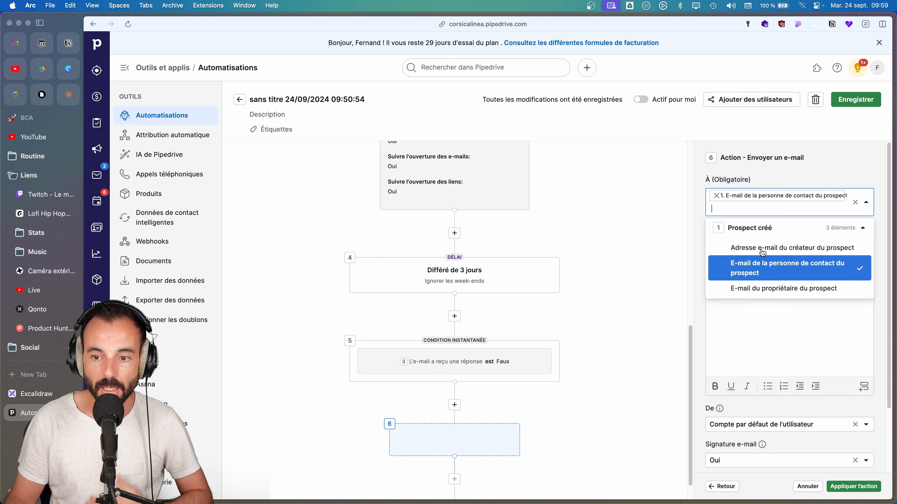
left_click(787, 173)
type("Toujours pas de réponse ?")
right_click(573, 225)
Write "Corps de l'e-mail" as the e-mail body and make the word "Corps" bold and underlined.
left_click(759, 320)
type("Corps de l'e-m")
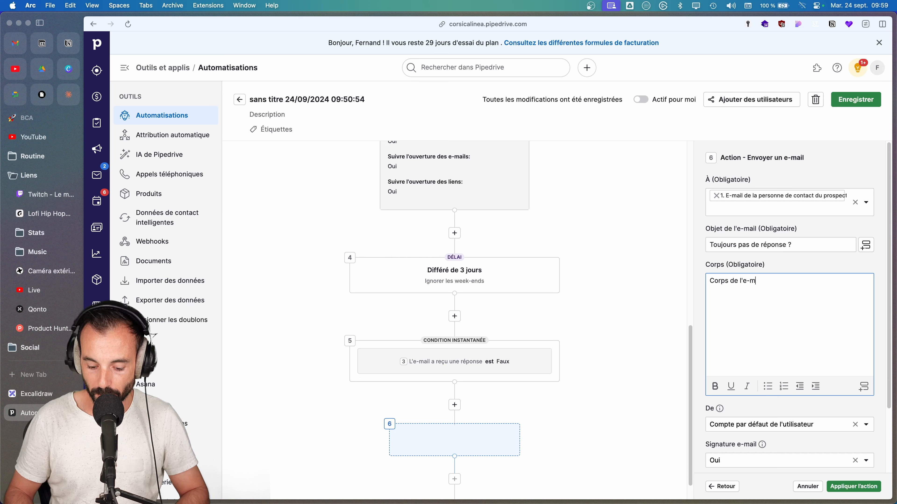
left_click(864, 387)
left_click(823, 343)
double_click(717, 281)
left_click(715, 386)
left_click(731, 386)
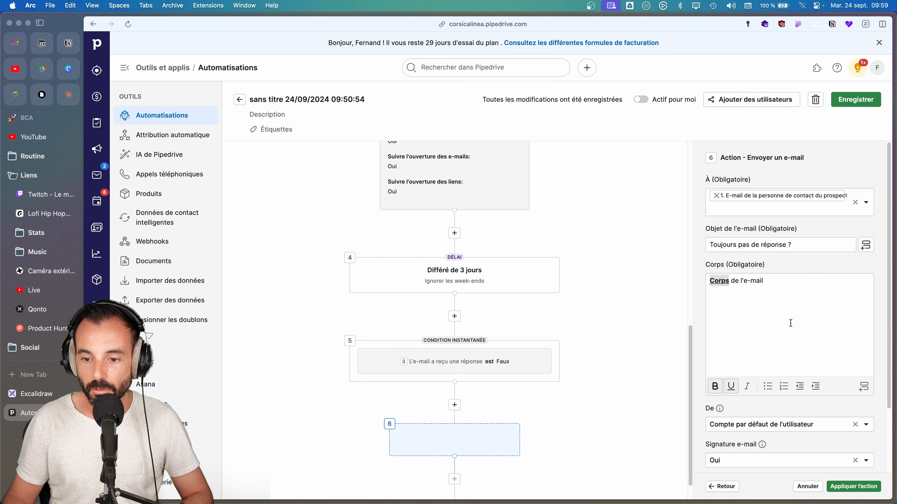
Set Suivre l'ouverture des e-mails and Suivre l'ouverture des liens to Oui for the follow-up e-mail and apply the action.
scroll(790, 324, "down", 3)
left_click(770, 347)
left_click(768, 347)
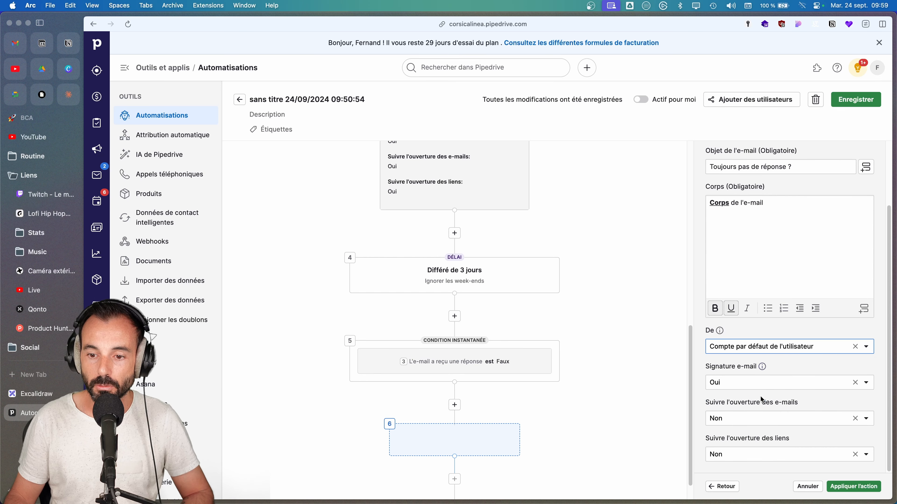
left_click(741, 422)
left_click(743, 396)
left_click(747, 455)
left_click(738, 434)
left_click(854, 487)
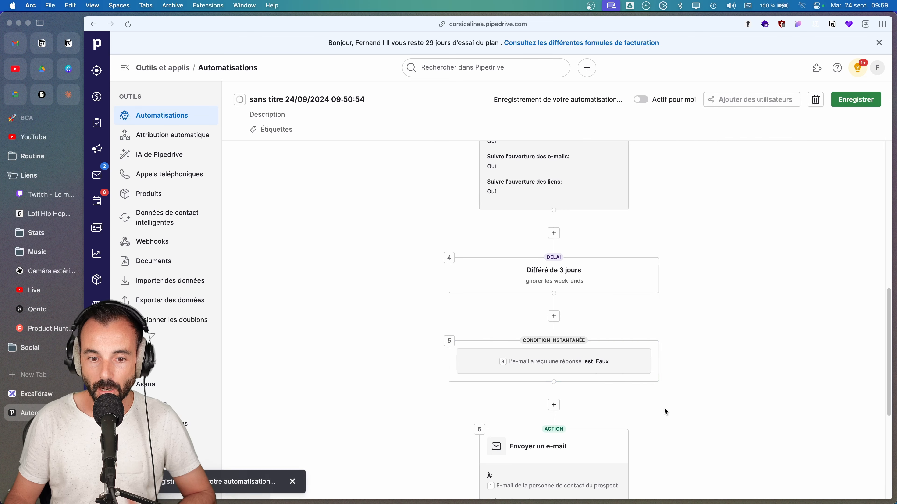
Review the follow-up e-mail action and compare it with the second Conditions and Action 2 in the Excalidraw diagram.
scroll(586, 376, "down", 6)
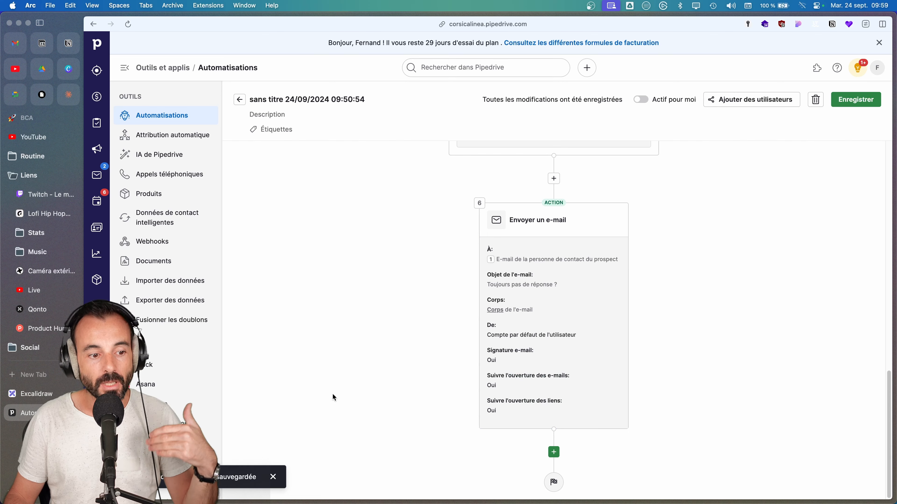
left_click(37, 394)
left_click(419, 386)
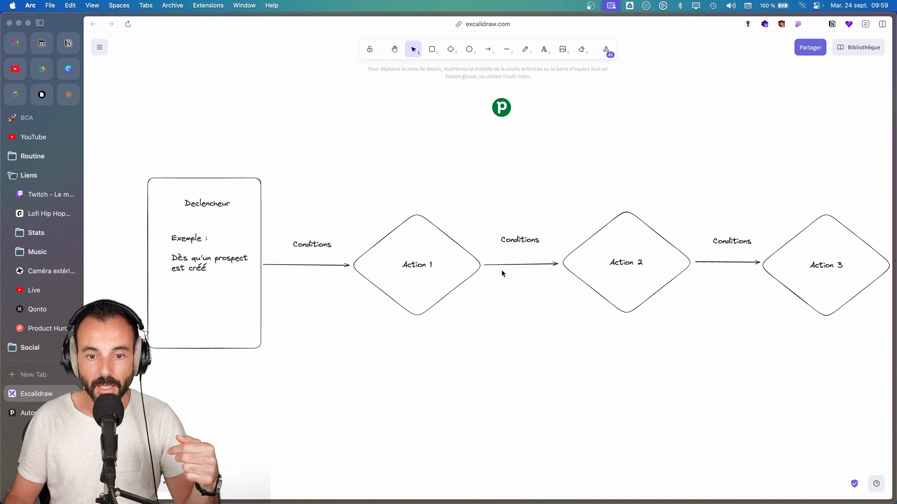
left_click(516, 243)
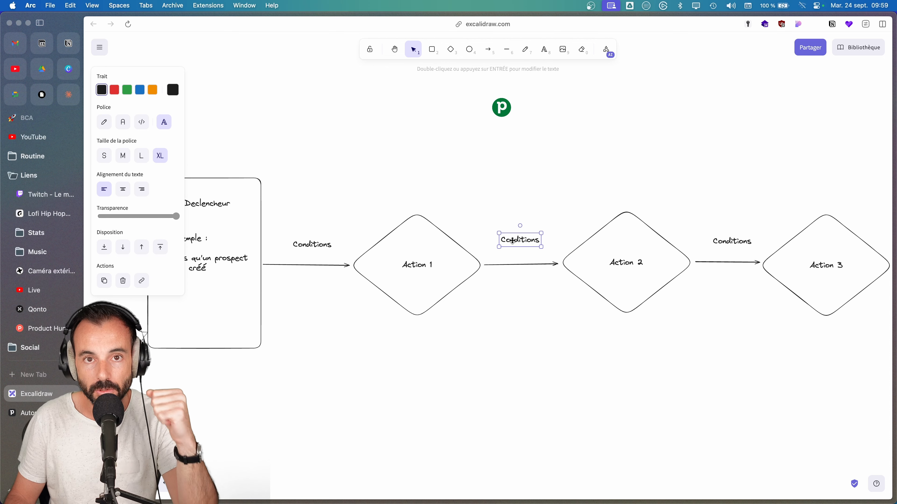
left_click(613, 264)
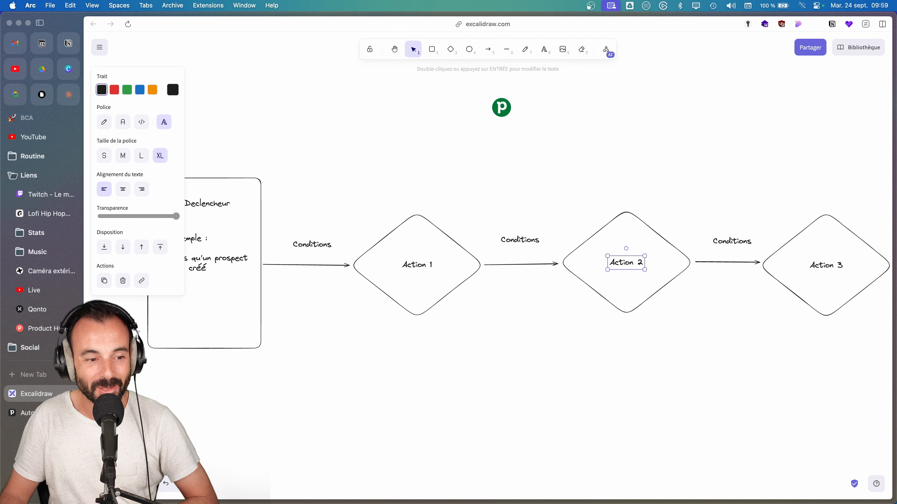
left_click(24, 414)
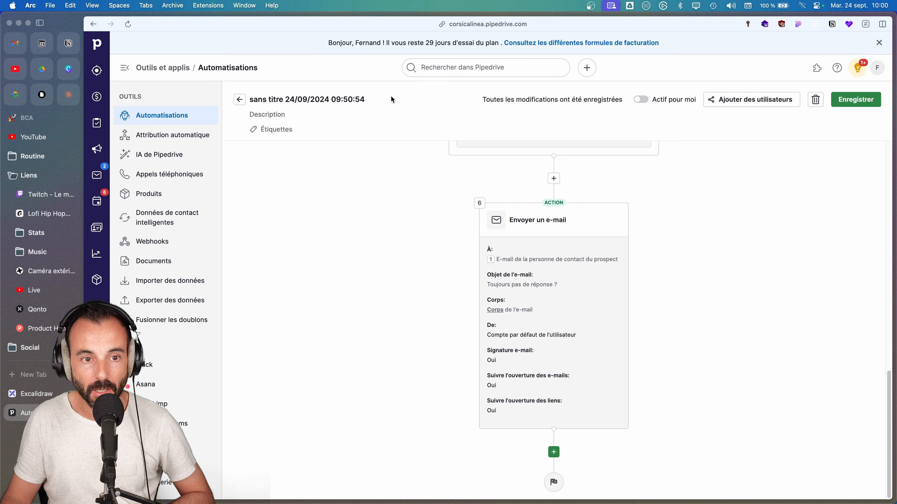
Rename the automation "Séquence nouveau prospect" and save the title.
left_click(374, 102)
key("super+a")
type("Q")
key("BackSpace")
type("Séquenc")
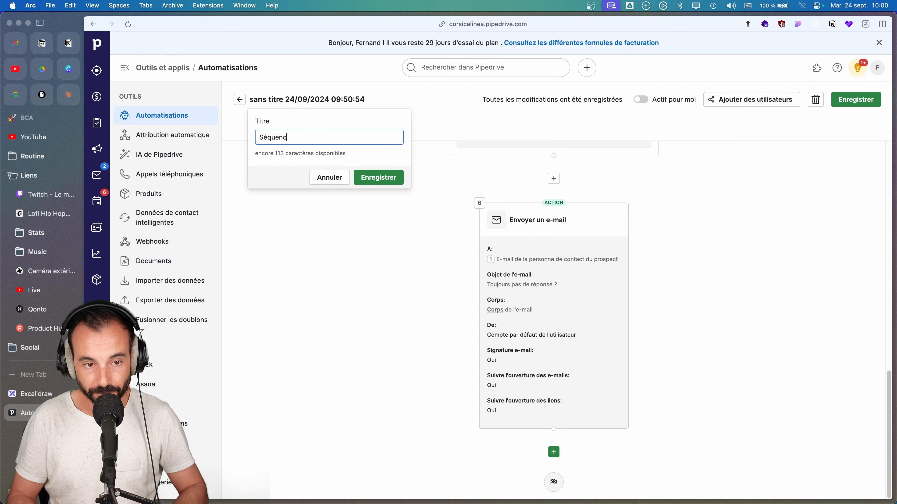
type("e nouveau p")
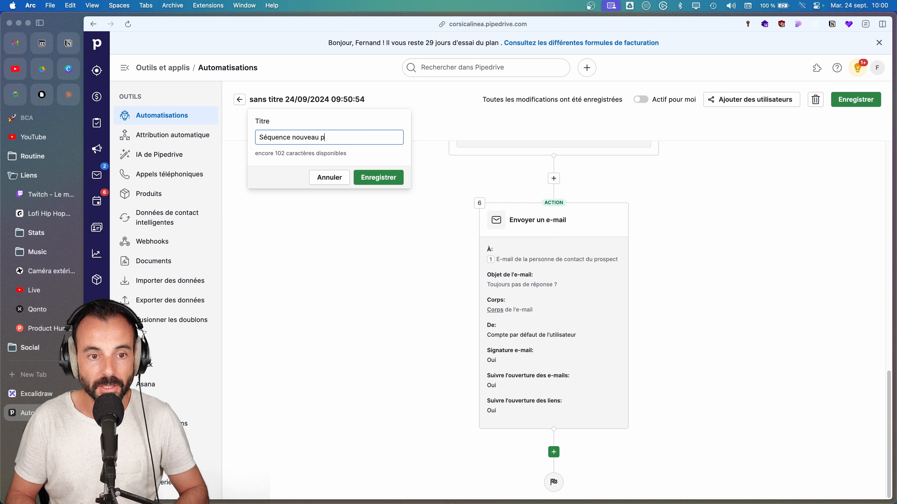
type("rospect")
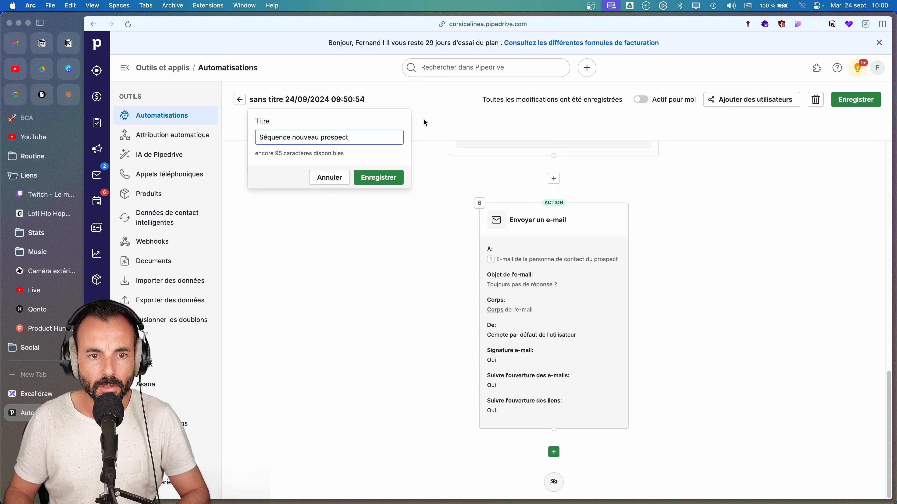
left_click(395, 180)
Save "Dès qu'un prospect est créé, envoyer 3 mail" as the automation's description.
left_click(272, 114)
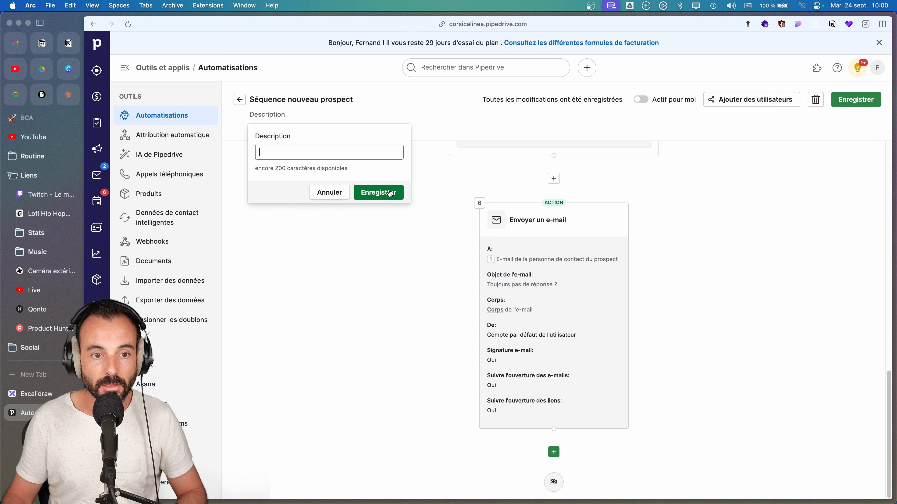
type("Dès qu'")
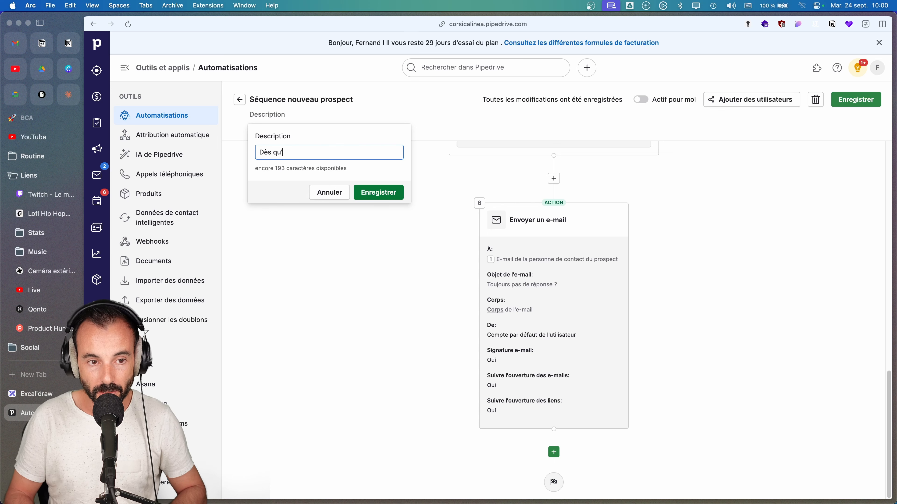
type("un prosp")
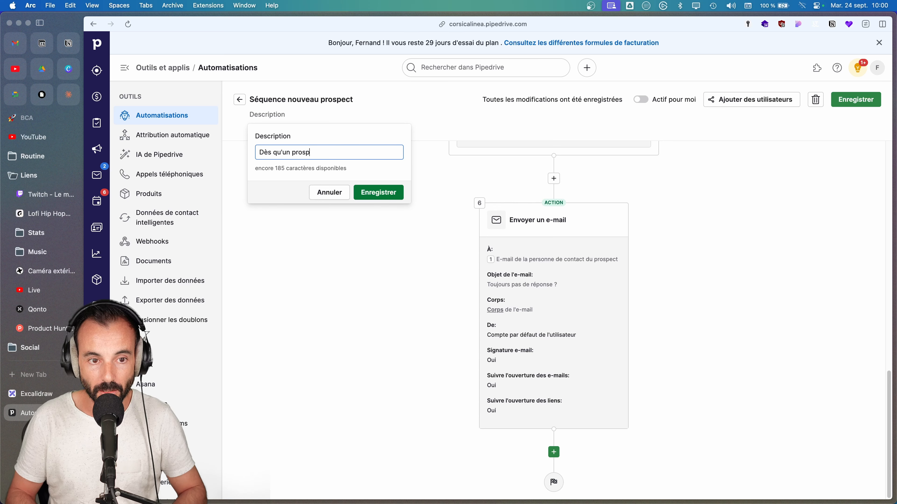
type("ect est créé, env")
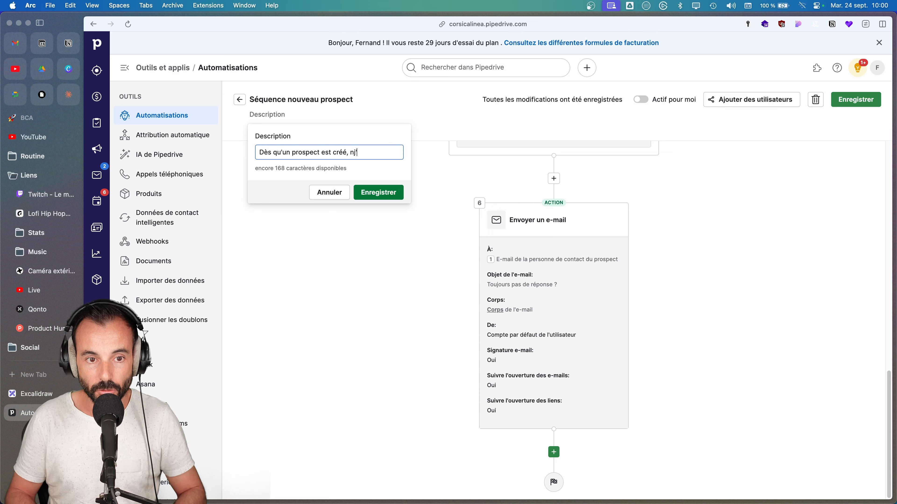
type("oyer 3 mail")
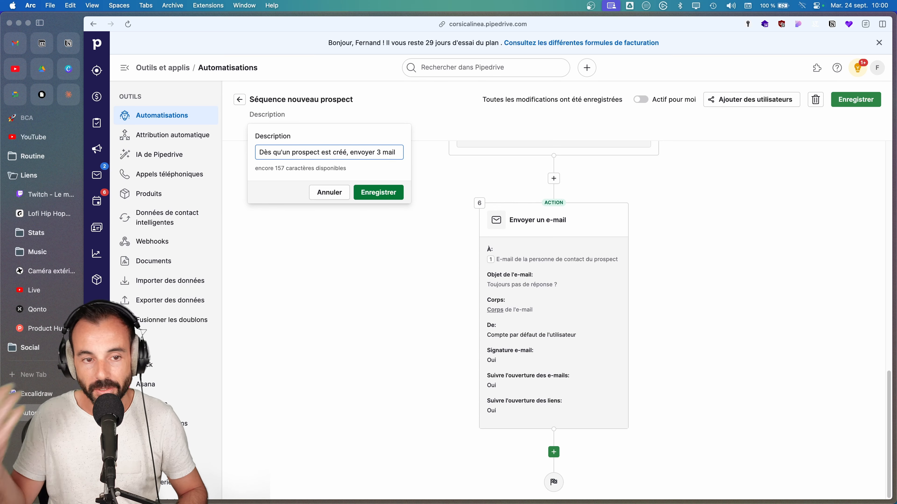
left_click(378, 193)
Create a green label named "Marketing" and assign it to the automation.
left_click(271, 129)
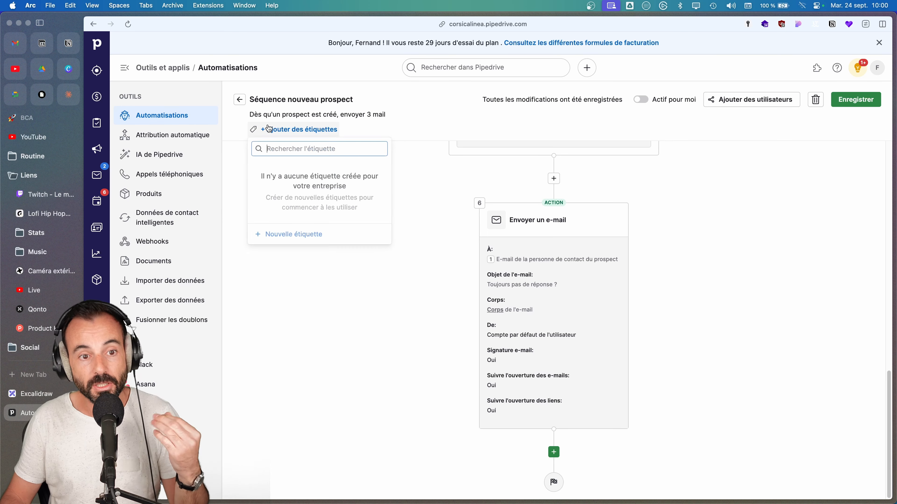
left_click(294, 235)
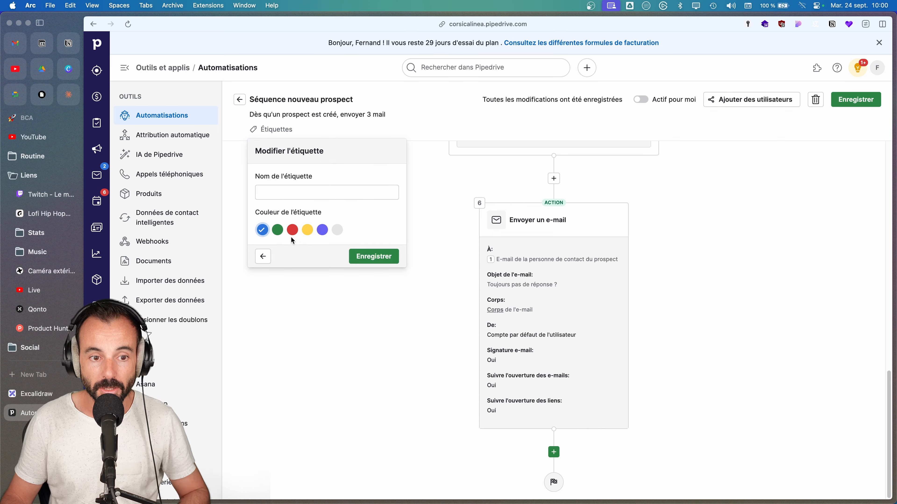
left_click(364, 186)
type("Mzkr")
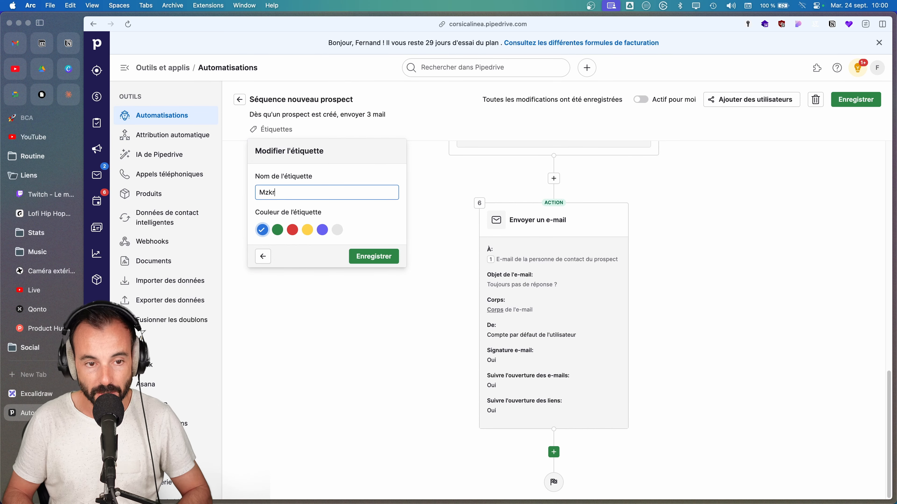
type("eting")
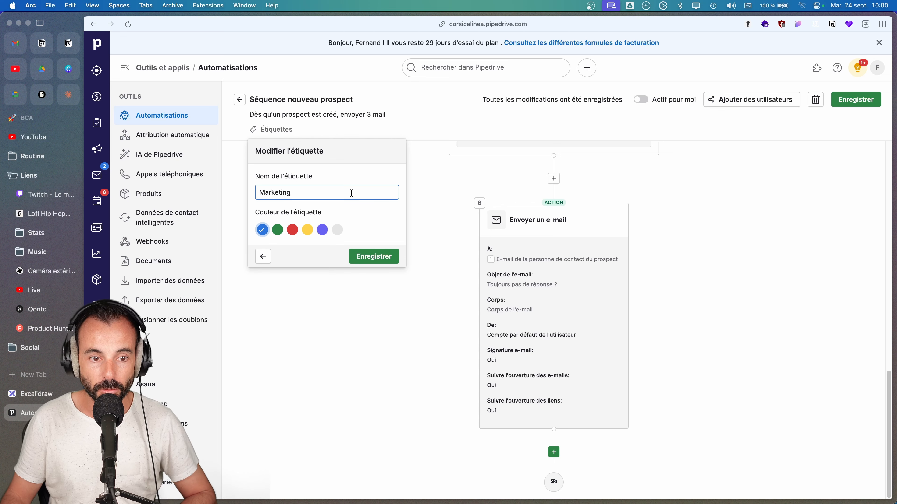
left_click(276, 231)
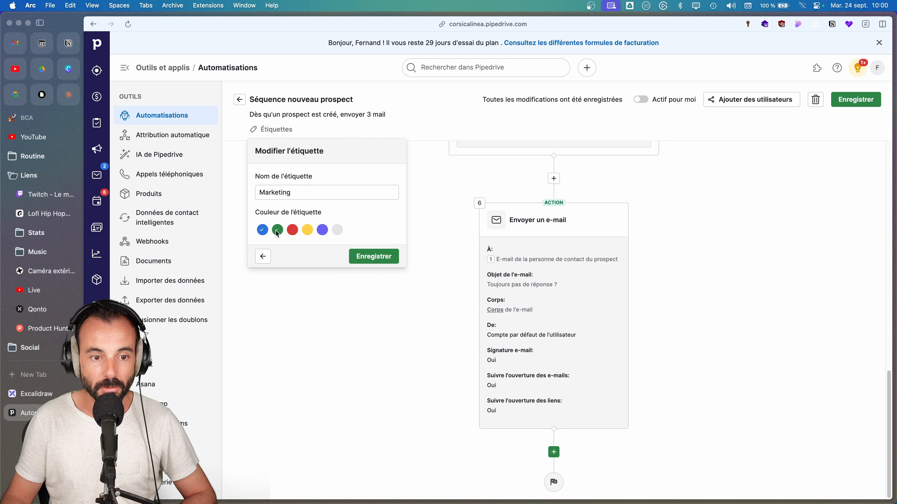
left_click(393, 257)
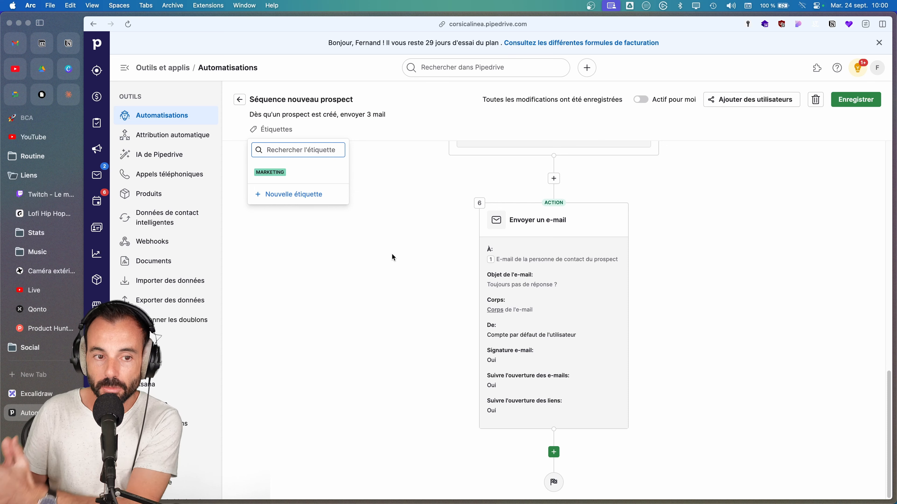
left_click(270, 172)
left_click(410, 215)
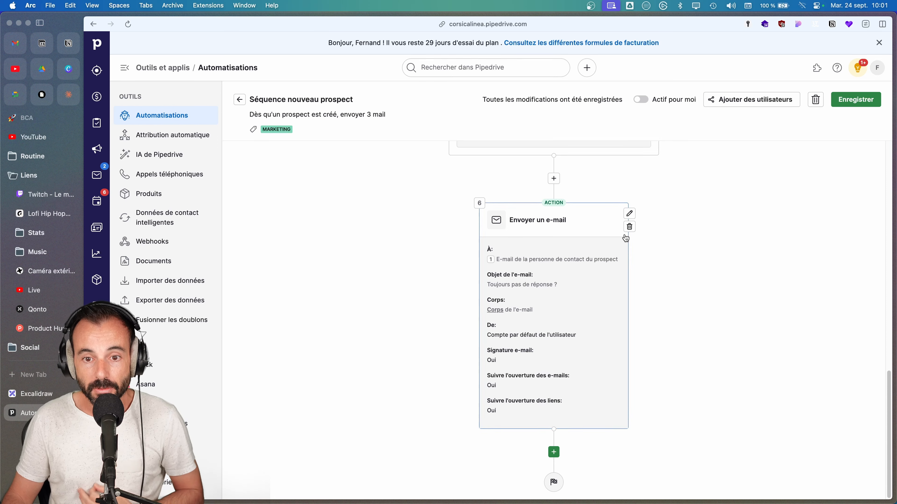
Compare the automation's trigger user options and choose Déclenché par n'importe quel utilisateur.
scroll(622, 233, "up", 15)
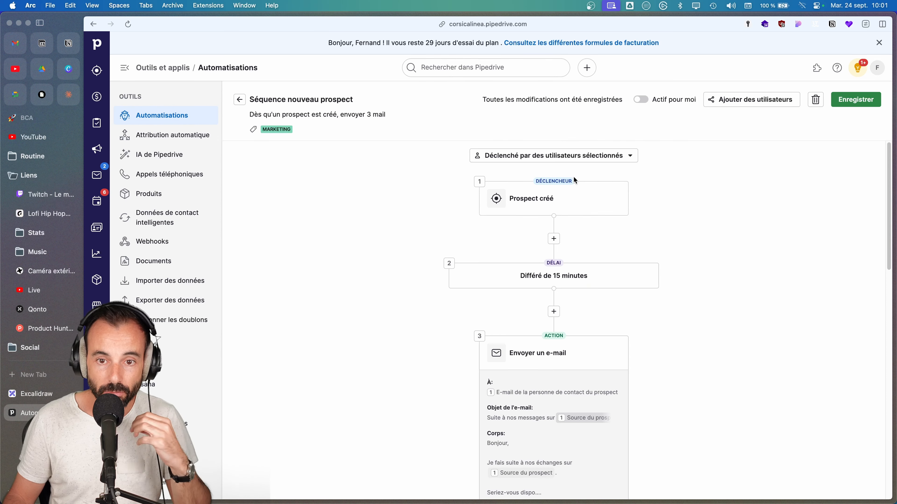
left_click(562, 157)
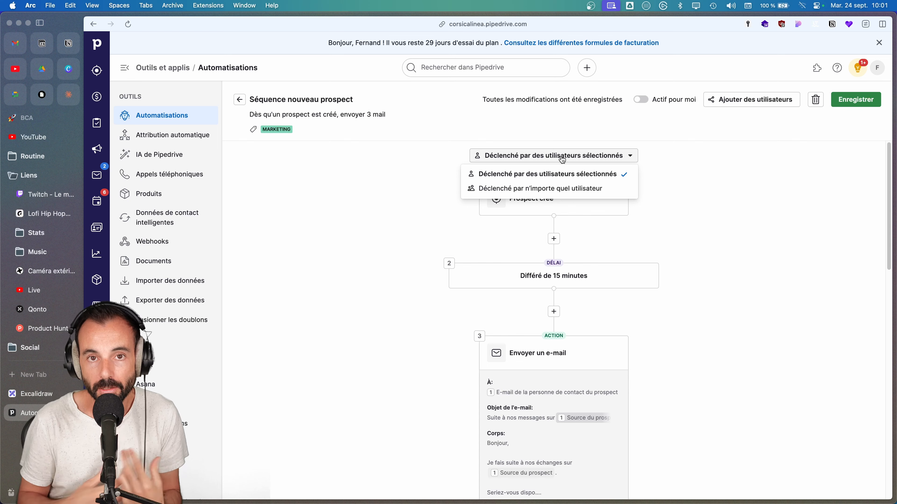
left_click(743, 107)
left_click(597, 42)
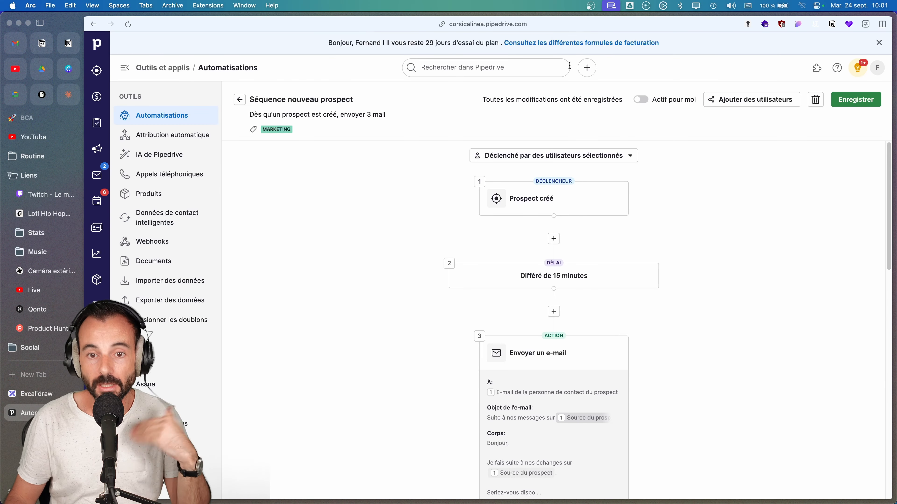
left_click(545, 158)
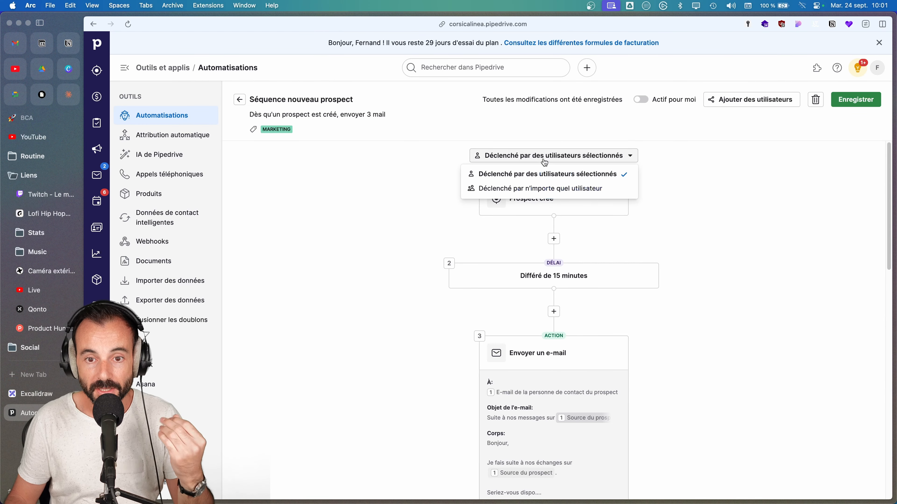
left_click(543, 187)
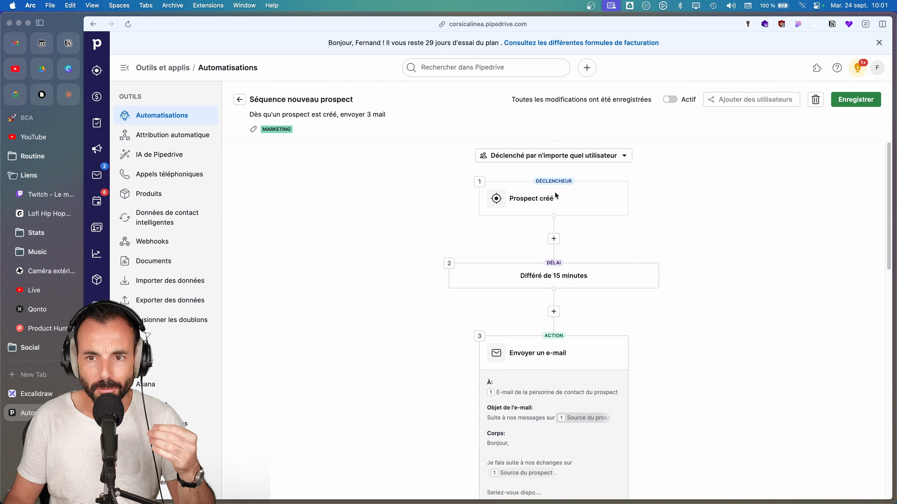
left_click(549, 155)
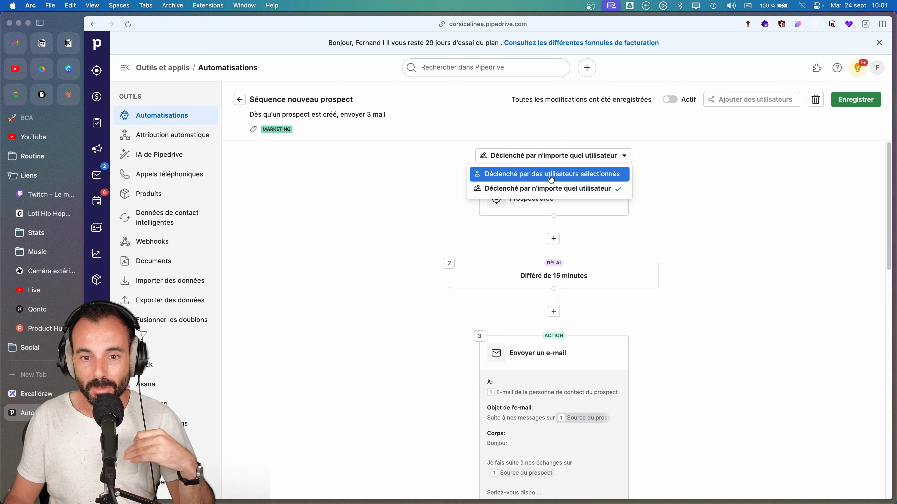
left_click(550, 190)
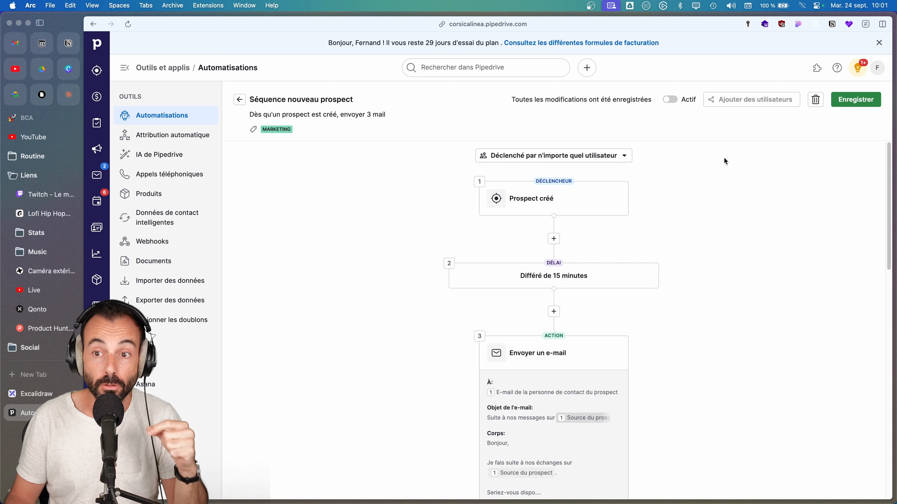
Activate and deactivate the automation, and set its trigger to Déclenché par des utilisateurs sélectionnés.
left_click(674, 104)
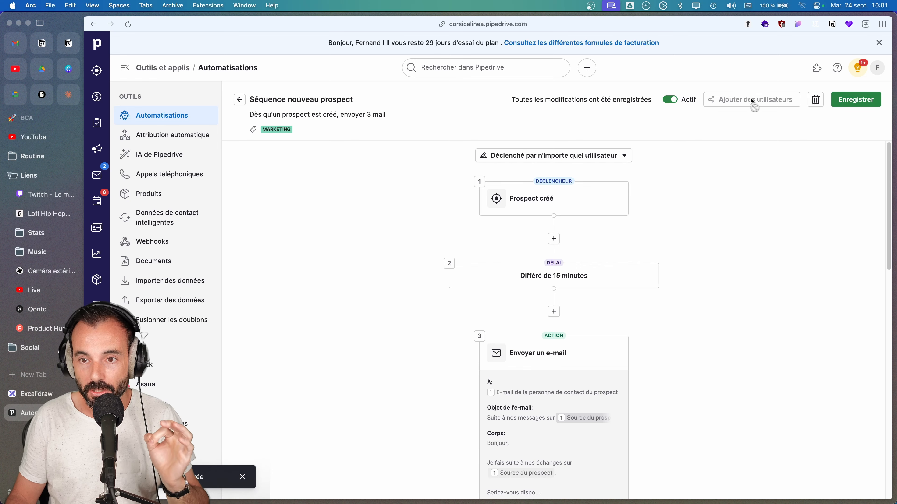
left_click(673, 102)
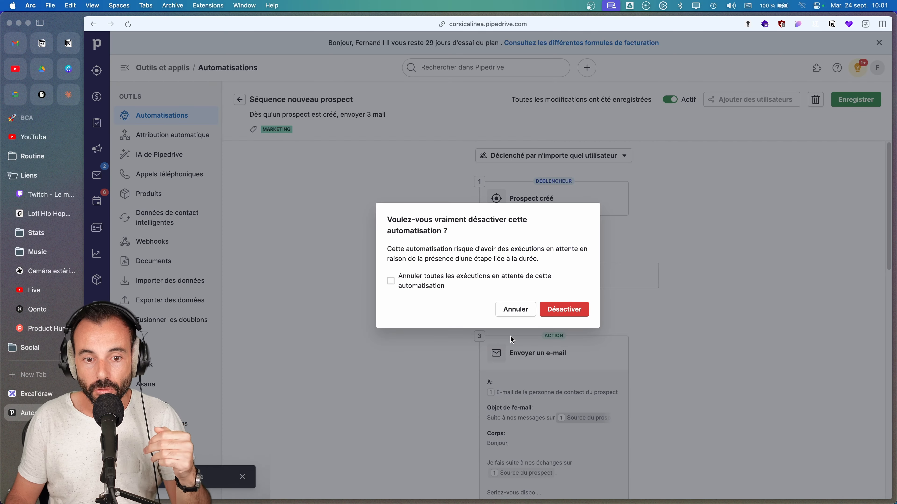
left_click(446, 285)
left_click(545, 311)
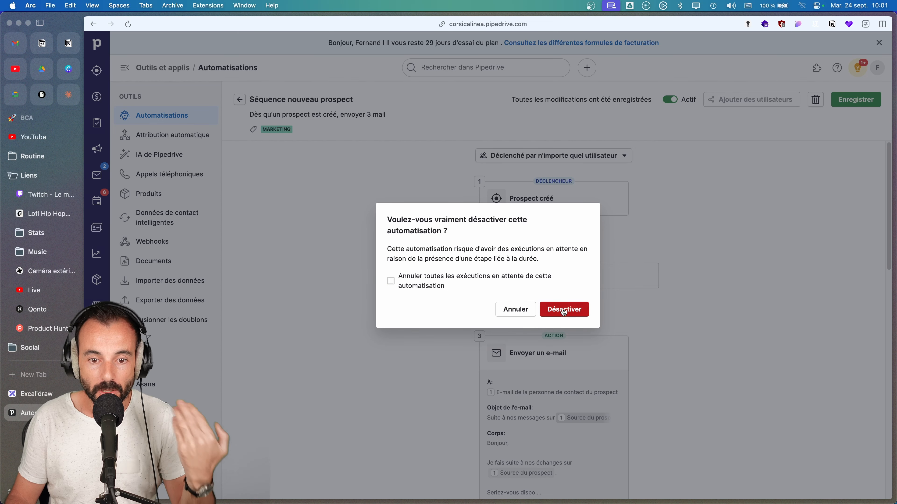
left_click(590, 156)
left_click(556, 175)
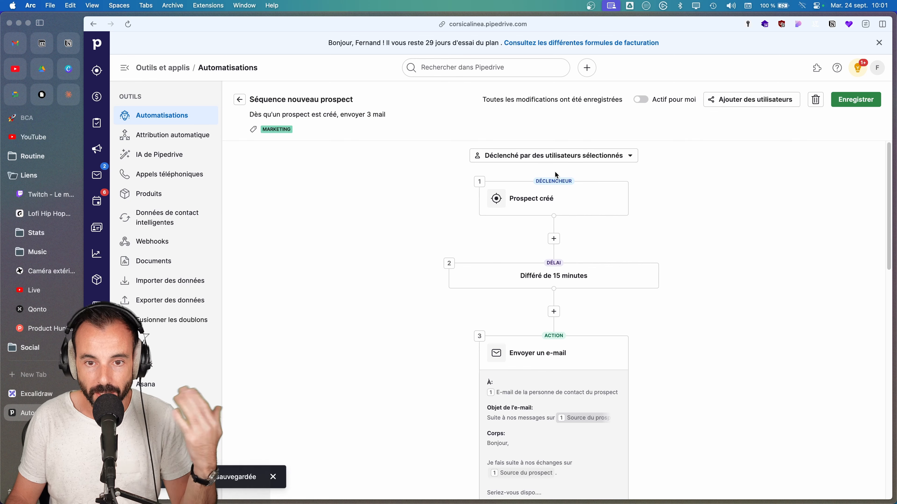
Examine the access settings of the automation and look for other users it can be shared with.
left_click(741, 101)
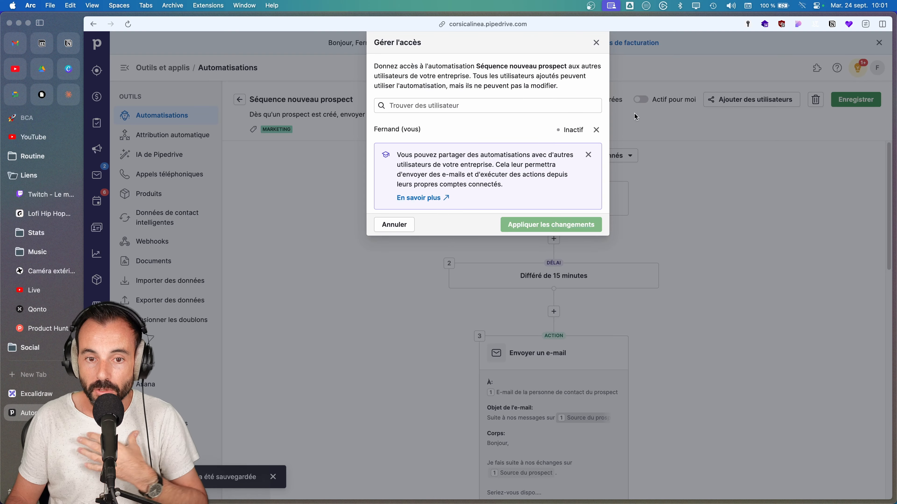
left_click(468, 106)
left_click(457, 161)
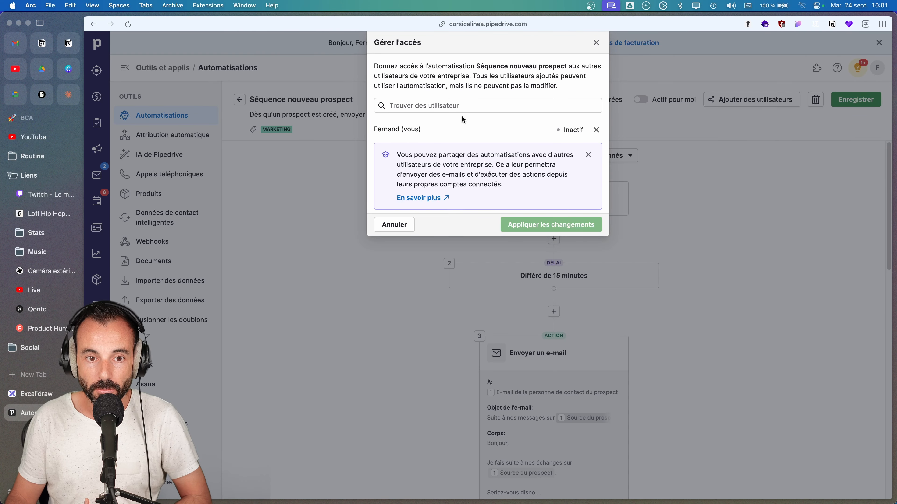
left_click(466, 108)
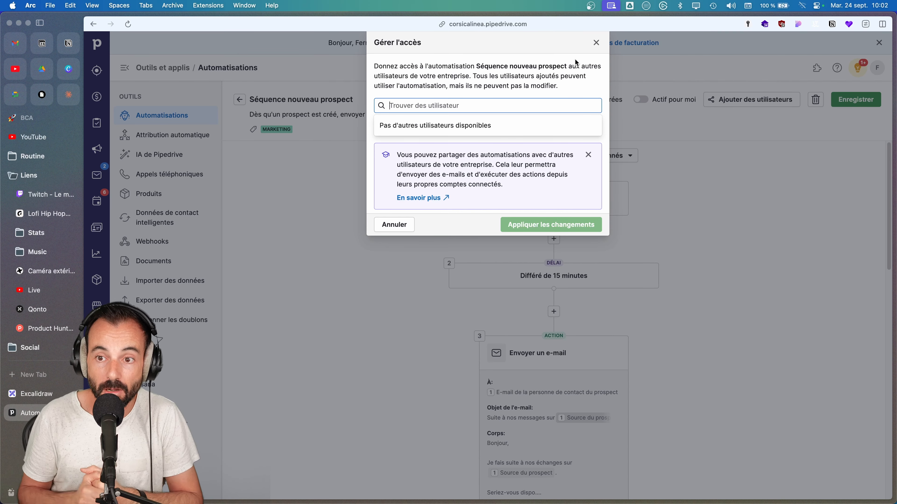
left_click(598, 47)
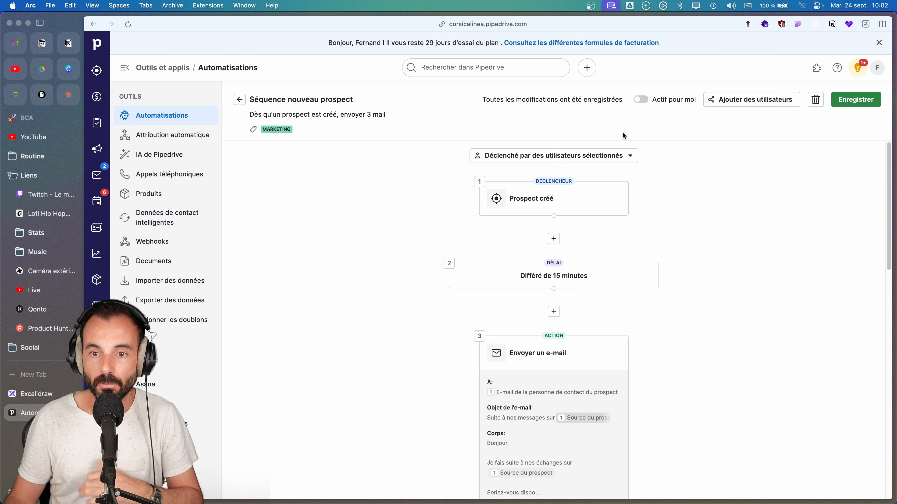
Set the trigger to Déclenché par n'importe quel utilisateur, then activate the automation and save the changes.
left_click(597, 157)
left_click(581, 189)
left_click(670, 100)
left_click(854, 100)
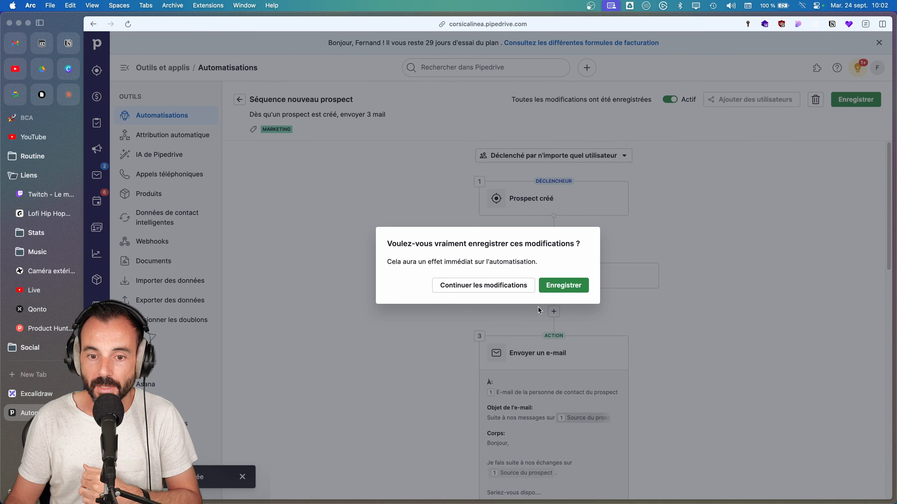
left_click(563, 285)
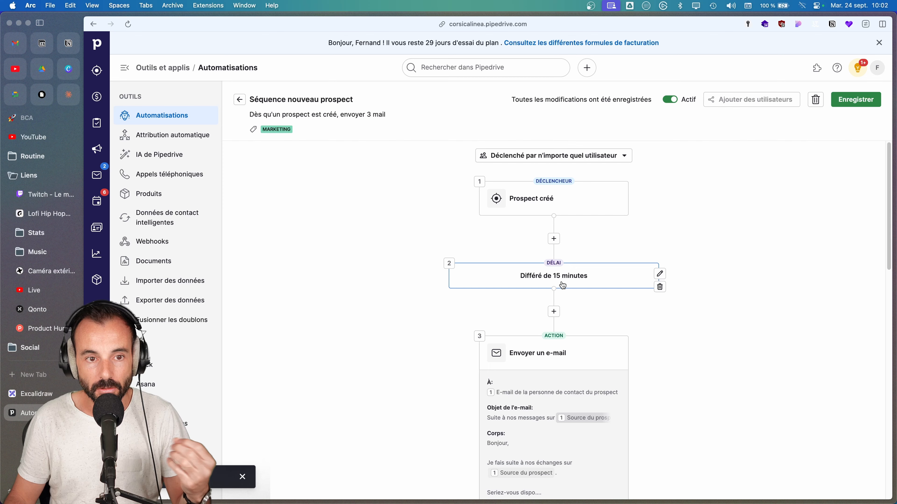
Check the execution history filtered to the Séquence nouveau prospect automation and return to the automations list.
left_click(238, 101)
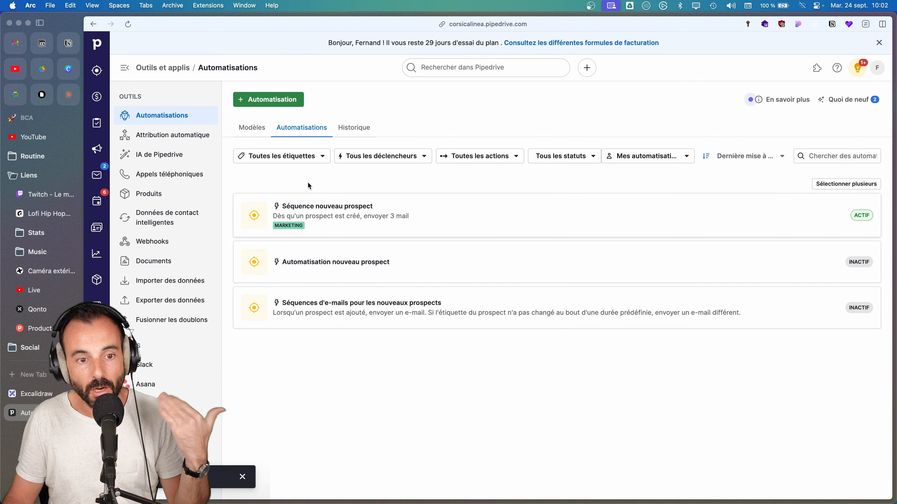
left_click(351, 133)
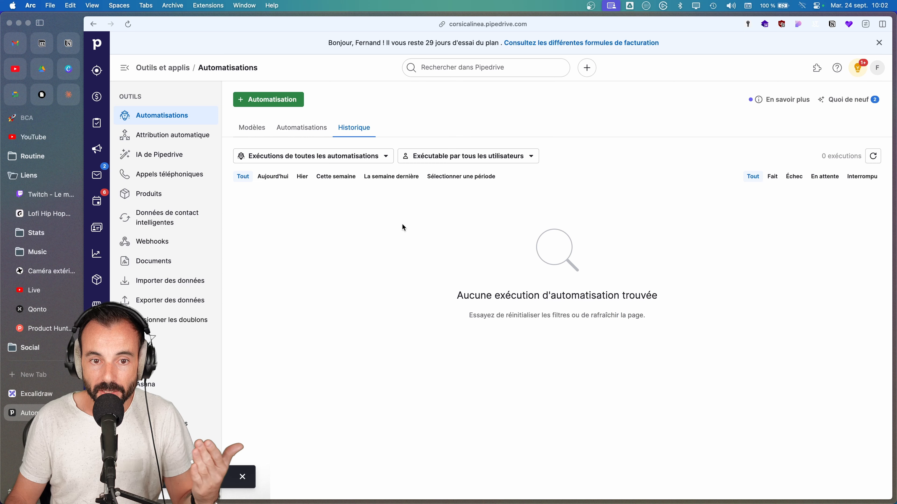
left_click(347, 157)
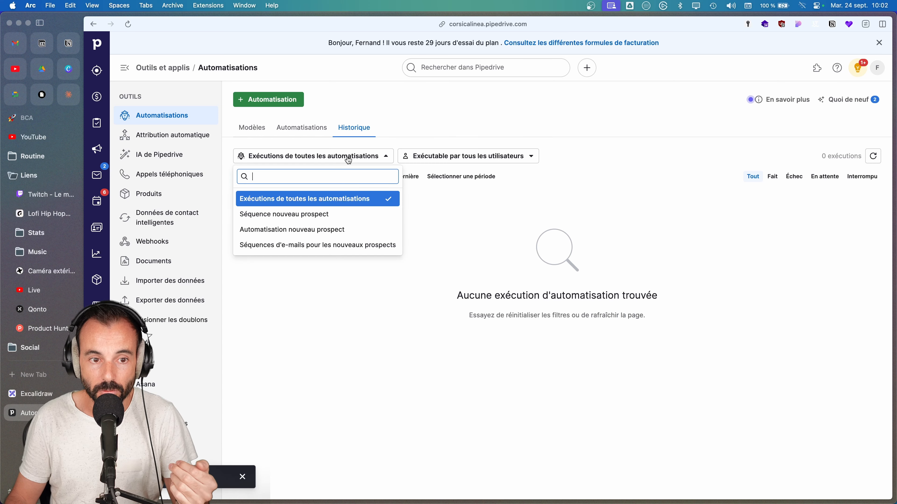
left_click(328, 217)
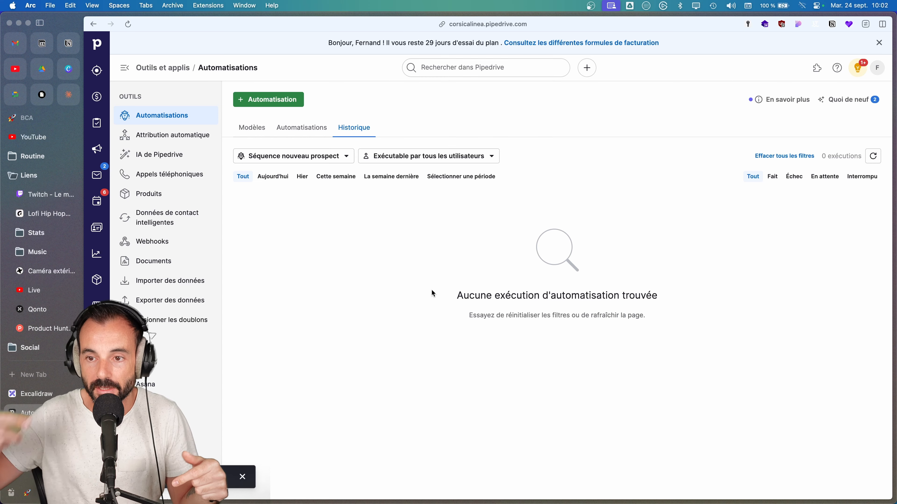
left_click(302, 136)
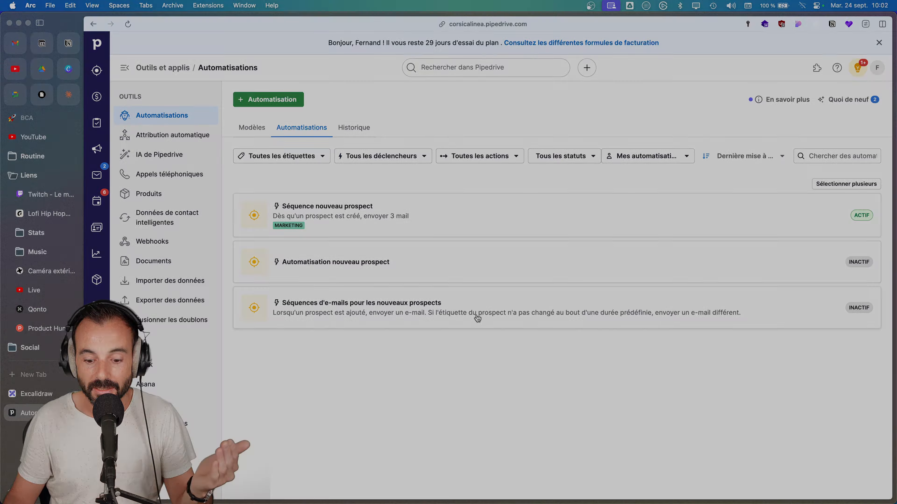